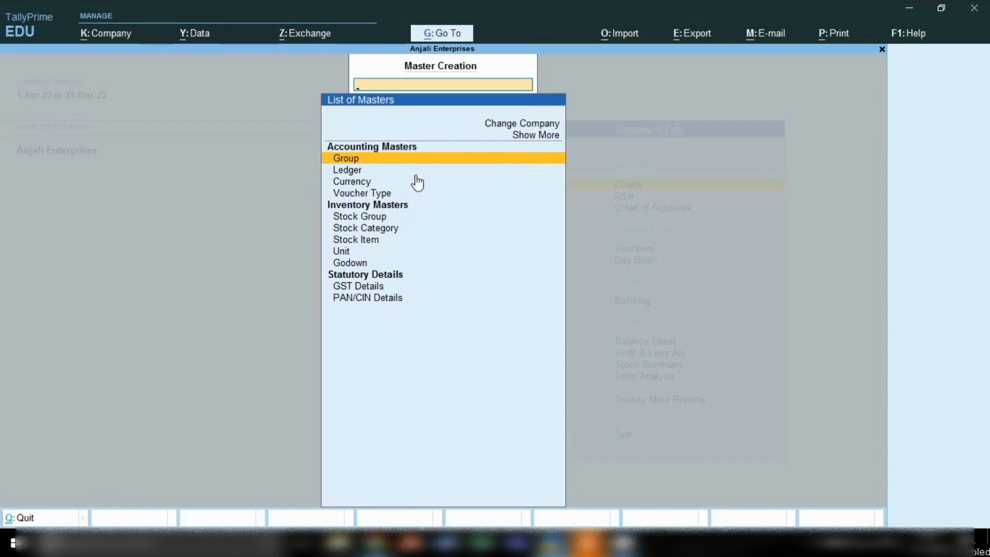
- Choose Ledger in List of Masters to open a blank Ledger Creation form
left_click(344, 175)
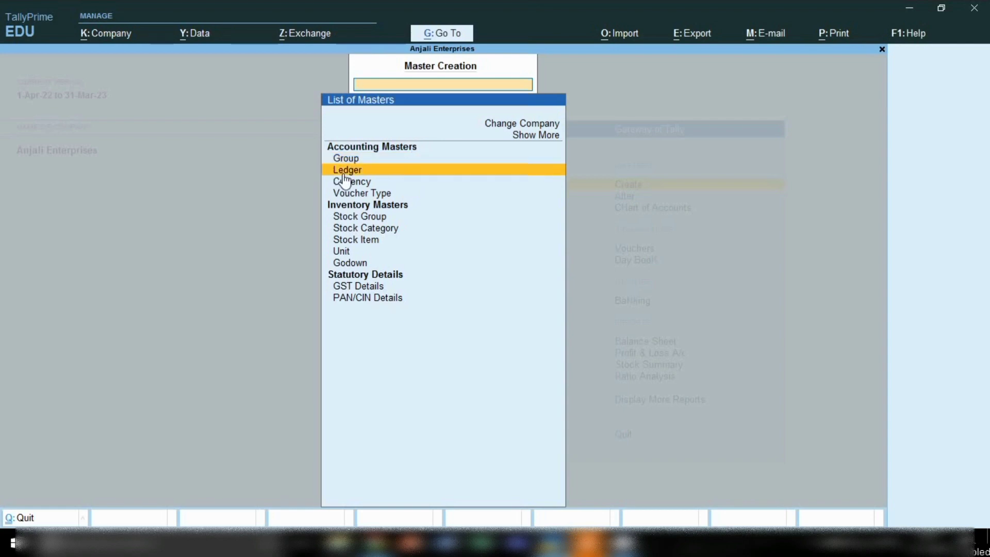
left_click(344, 174)
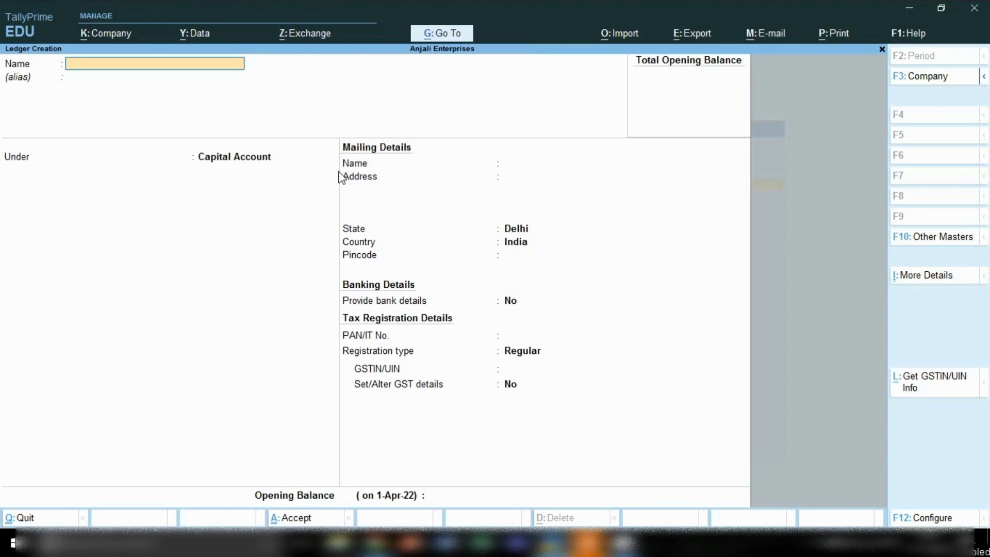
- Name the new ledger 'Suman Education Hub C'
type("S")
key("Return")
key("Return")
key("Return")
type("U")
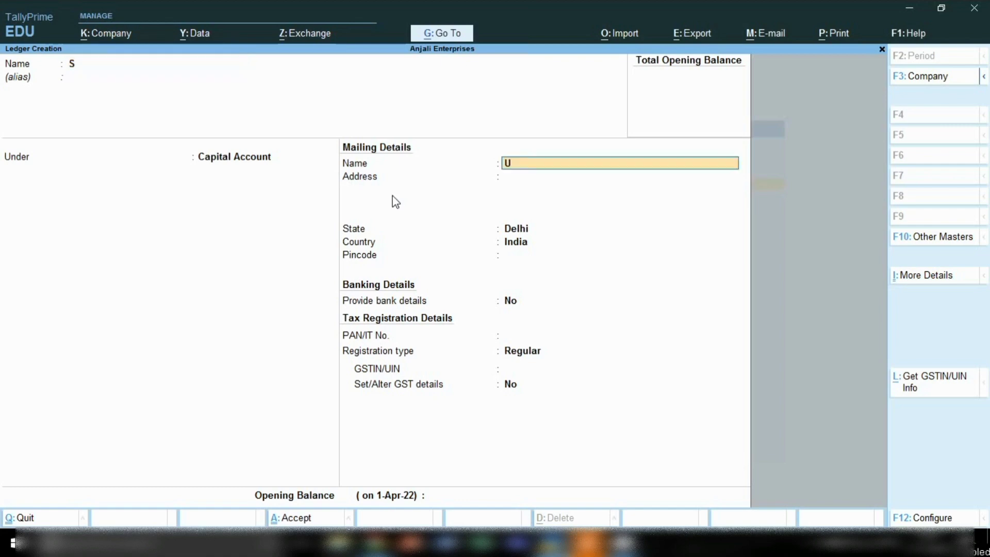
type("man")
key("BackSpace")
key("BackSpace")
key("BackSpace")
key("BackSpace")
key("BackSpace")
key("BackSpace")
key("BackSpace")
key("BackSpace")
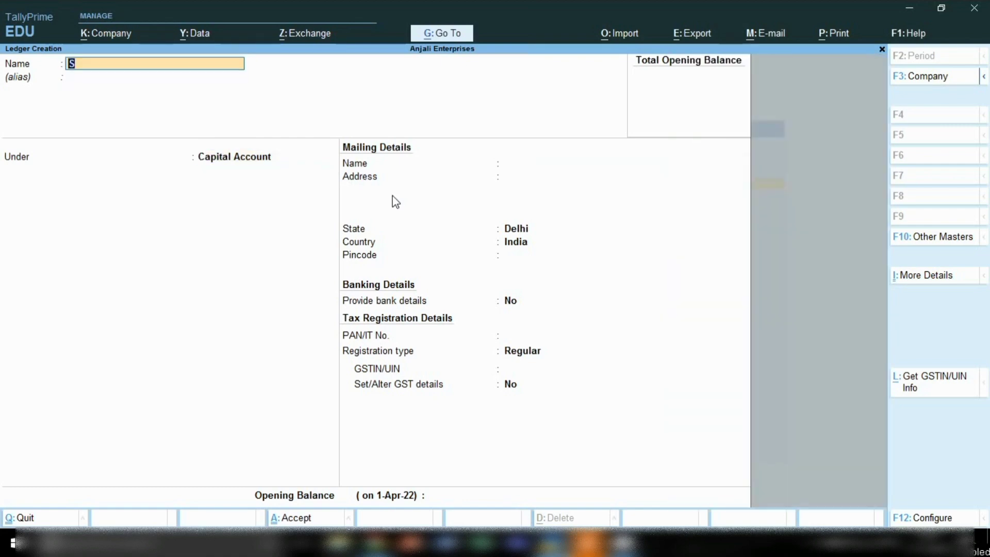
type("Uma")
key("BackSpace")
key("BackSpace")
key("BackSpace")
type("Suman Educa")
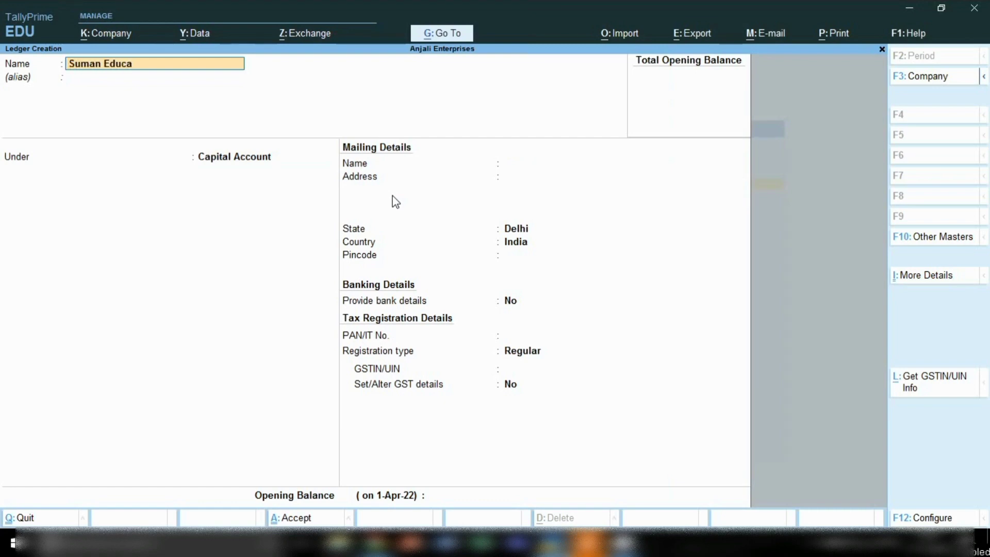
type("tion Hub c")
key("Return")
key("Return")
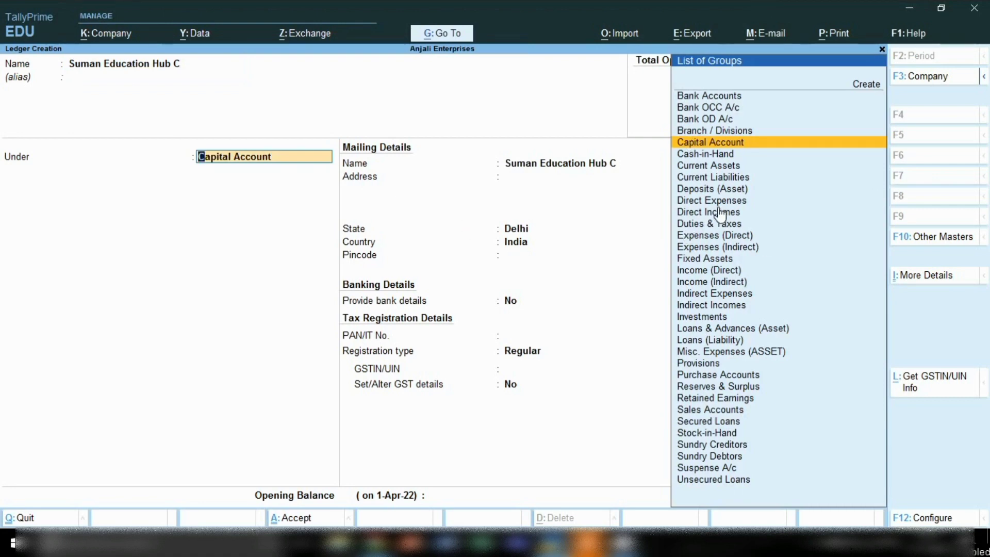
- Place the ledger under Sundry Creditors, keeping bill-by-bill balances on
type("Sun")
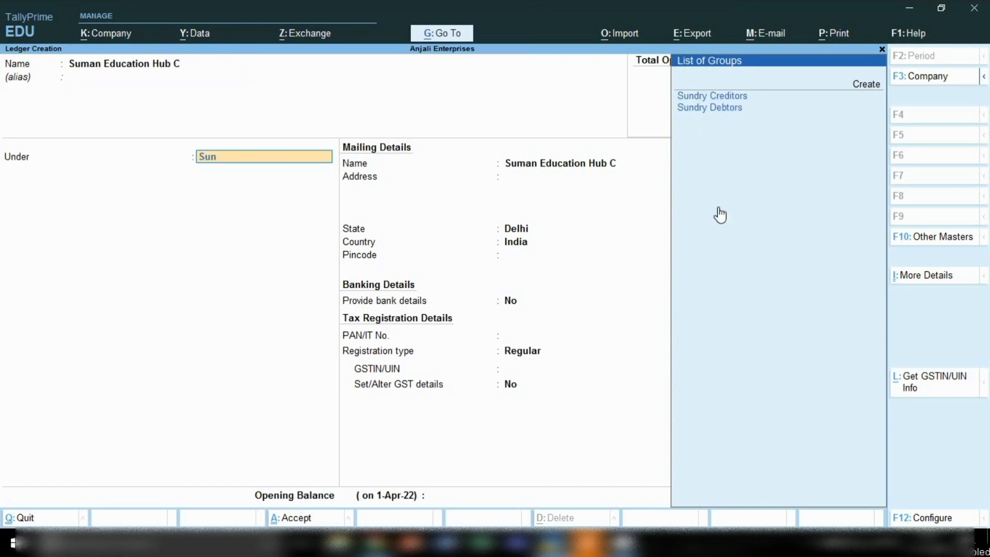
key("Return")
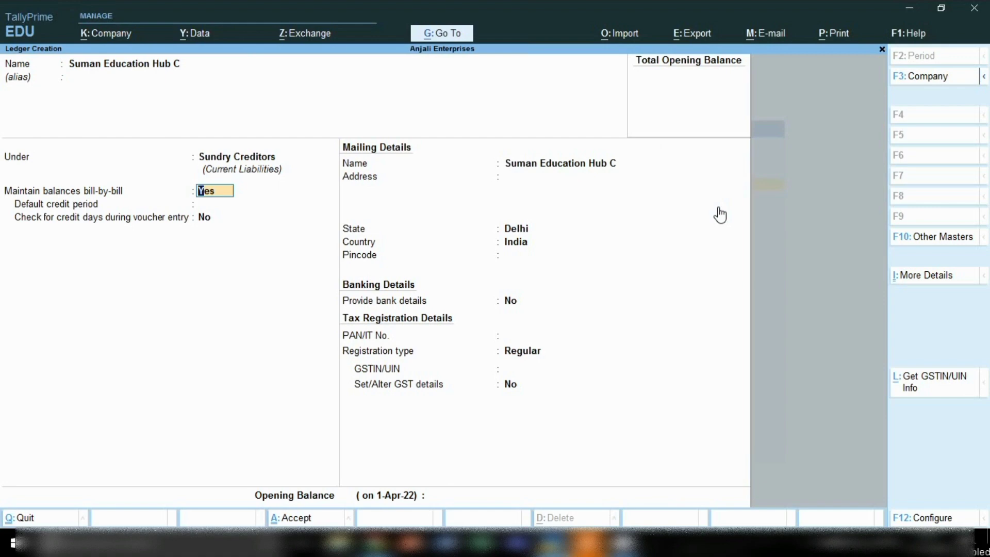
key("Return")
- Enter address 'IndusriL AREA', keep state Delhi, set pincode 000000, and skip bank details
key("Return")
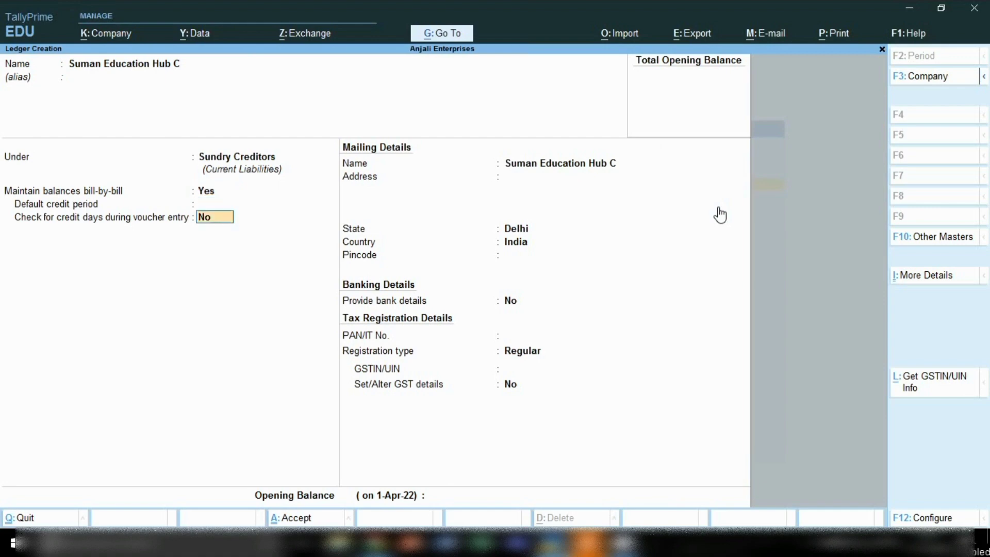
key("Return")
key("Return")
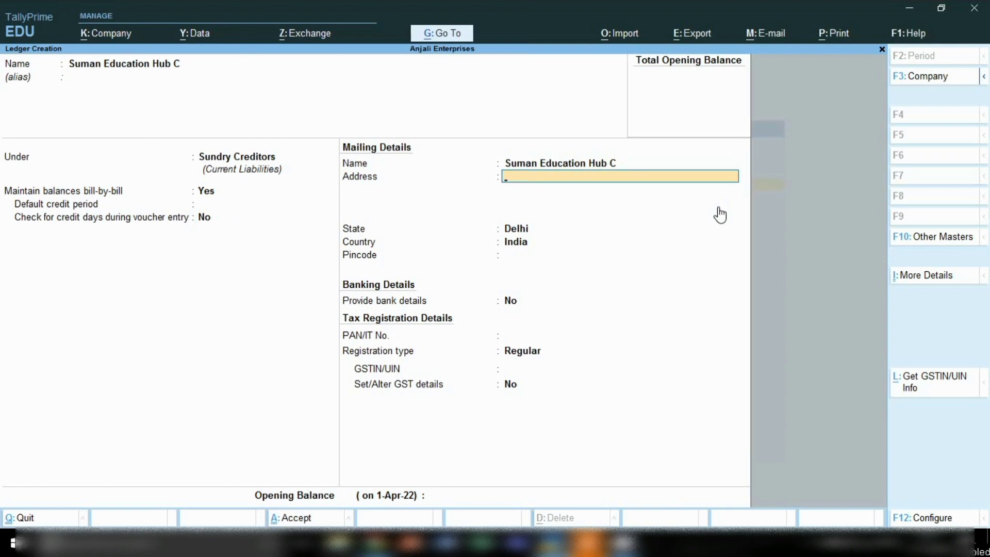
type("Indus")
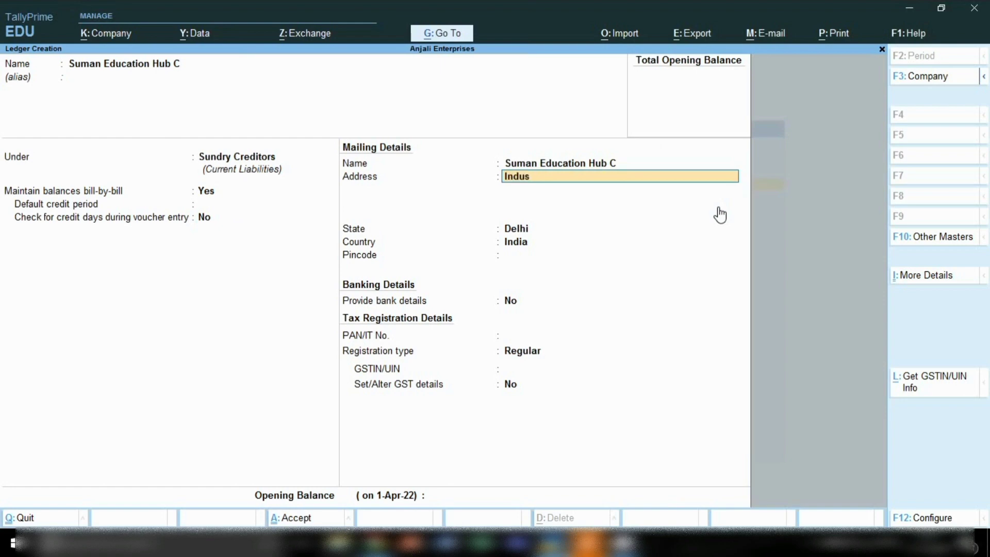
type("riL AREA")
key("Return")
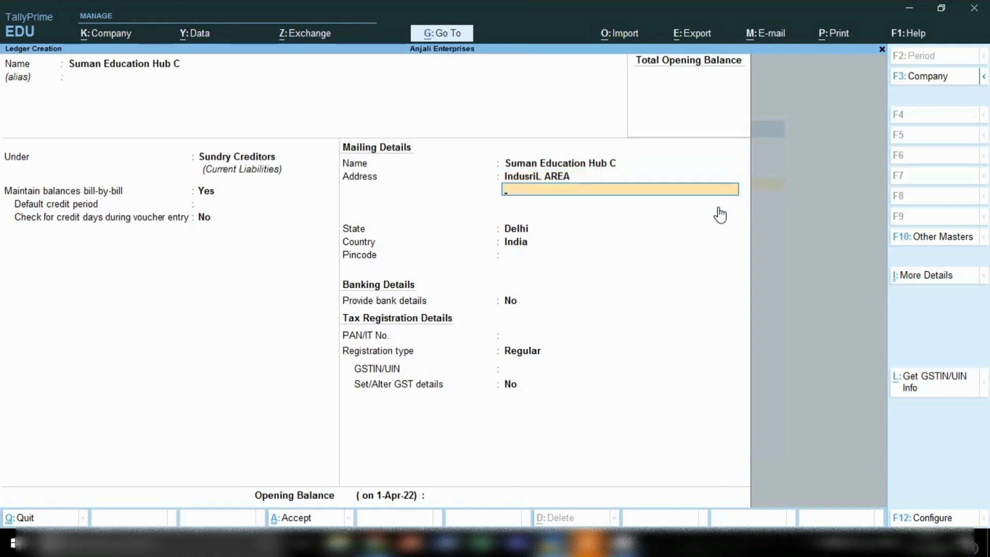
key("Return")
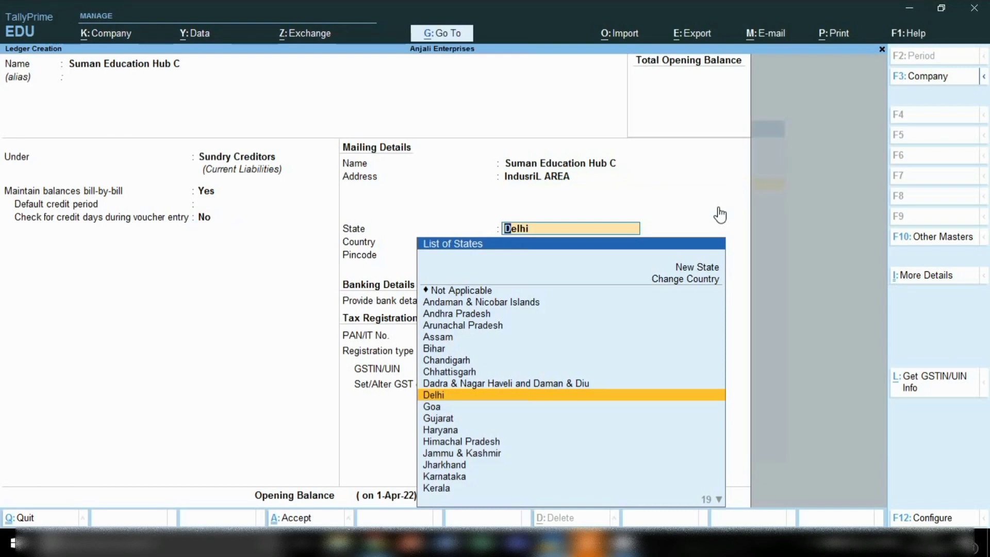
key("Return")
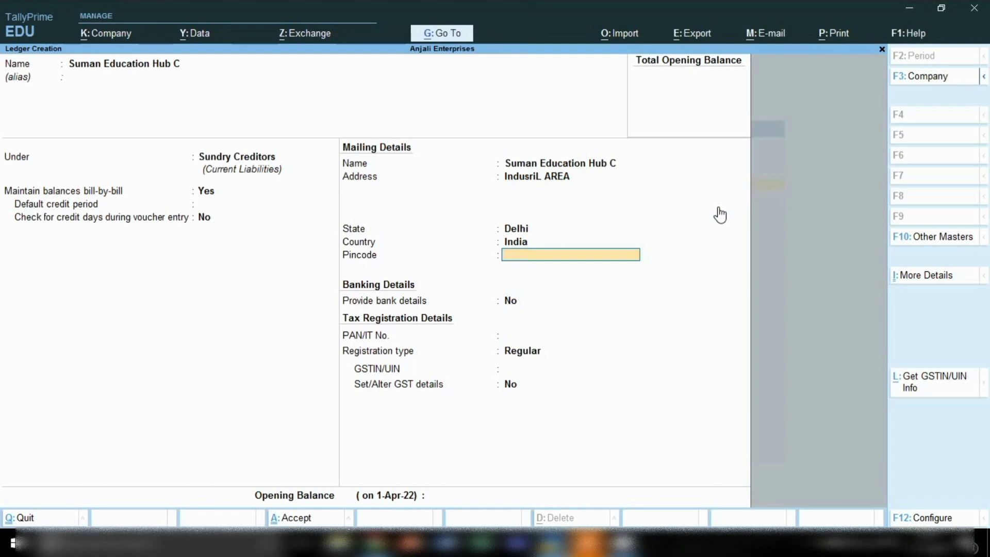
type("000000")
key("Return")
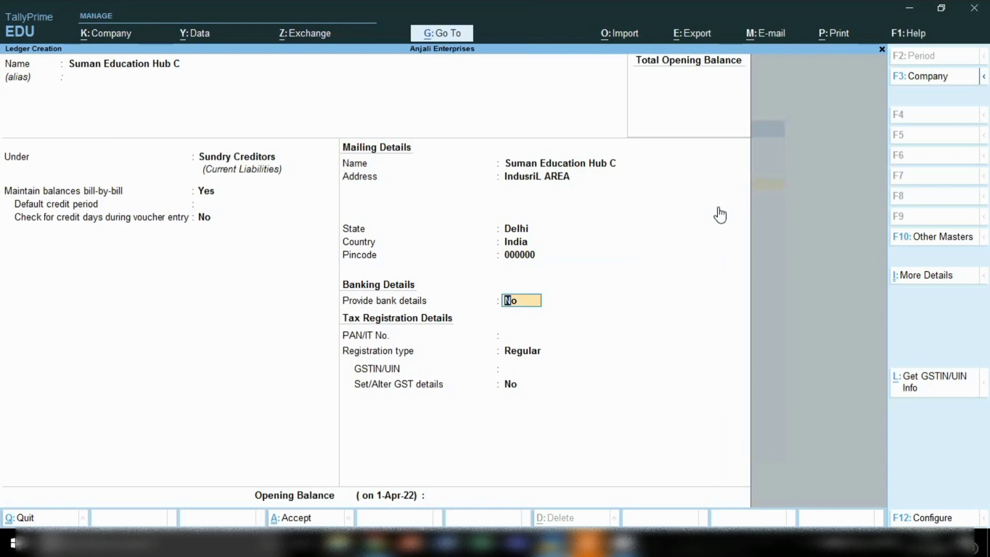
key("Return")
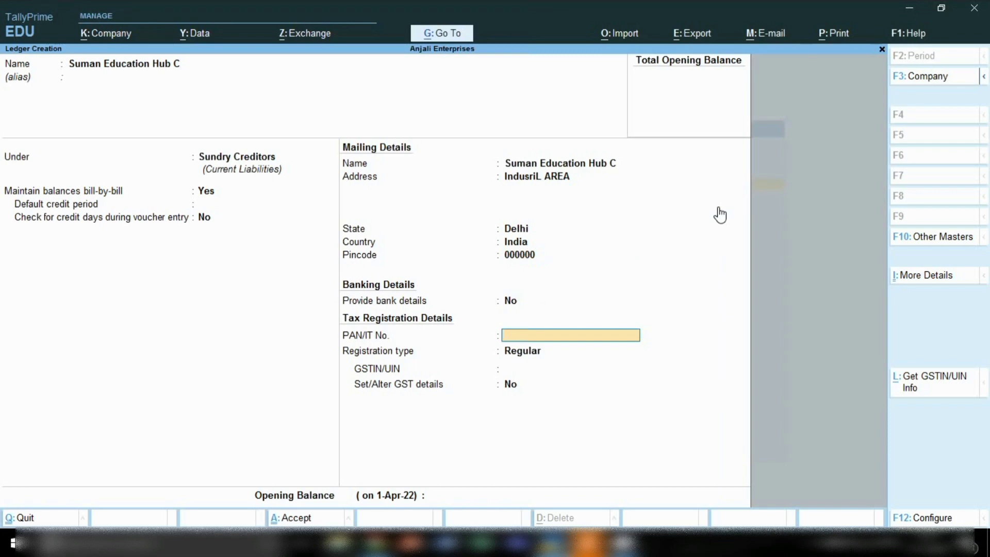
- Set the GST registration type to Regular
key("Return")
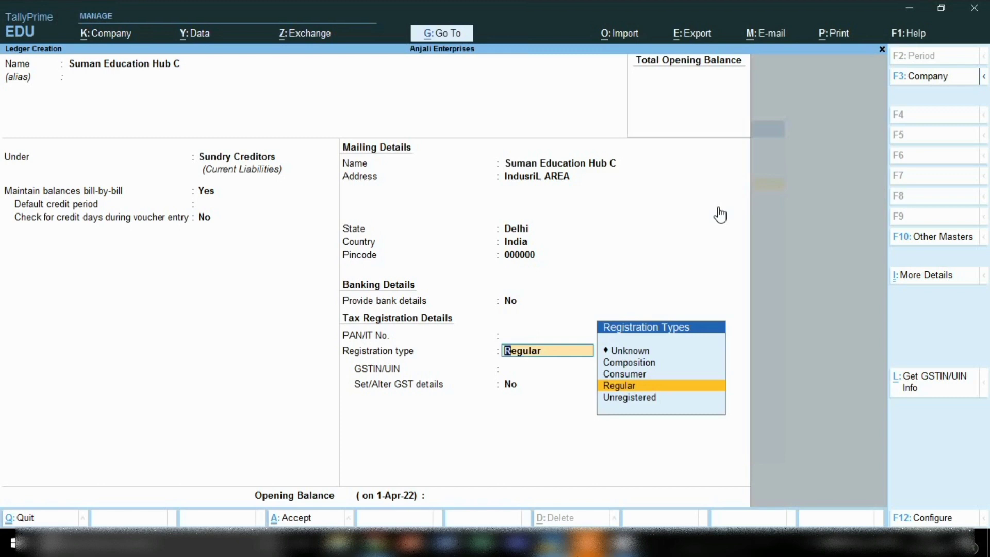
key("Up")
key("Up")
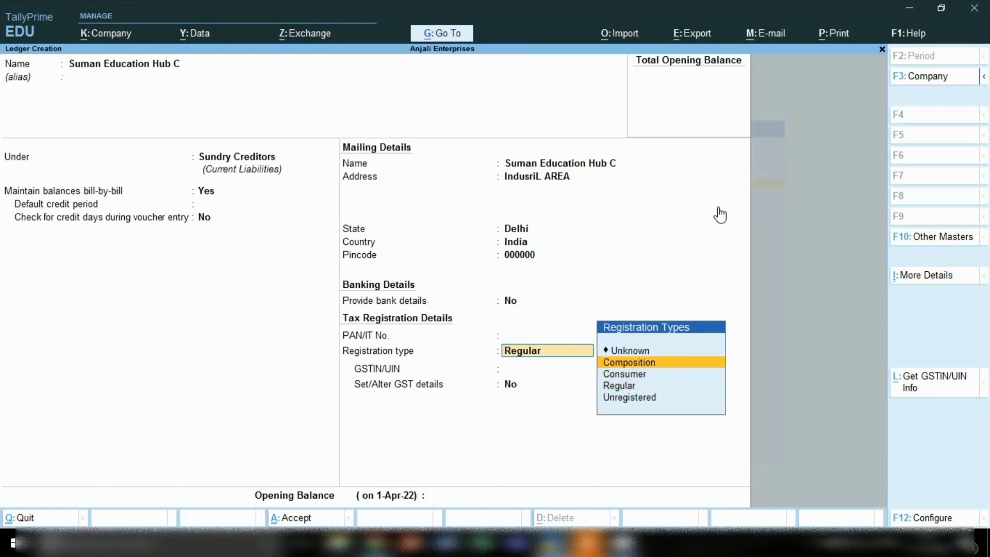
key("Down")
key("Down")
key("Down")
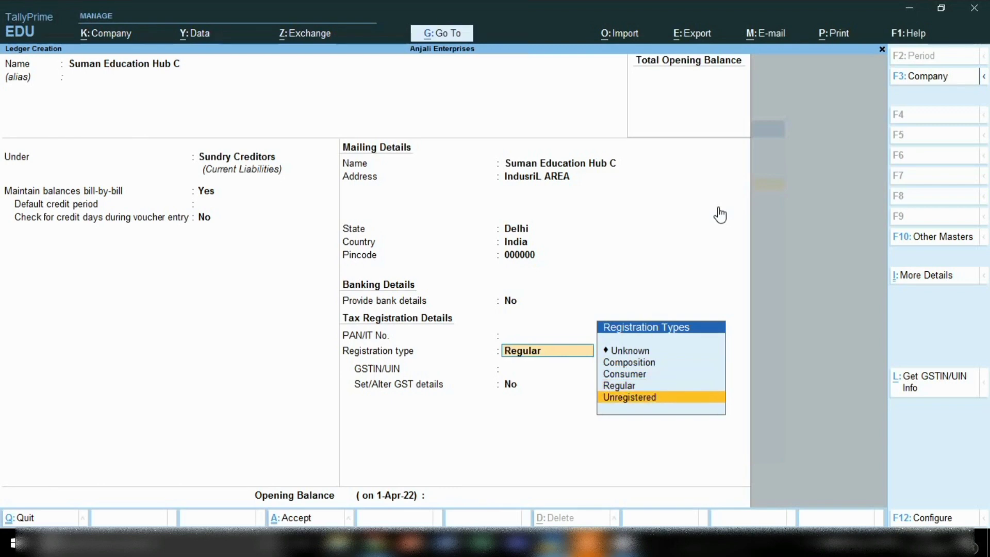
key("Up")
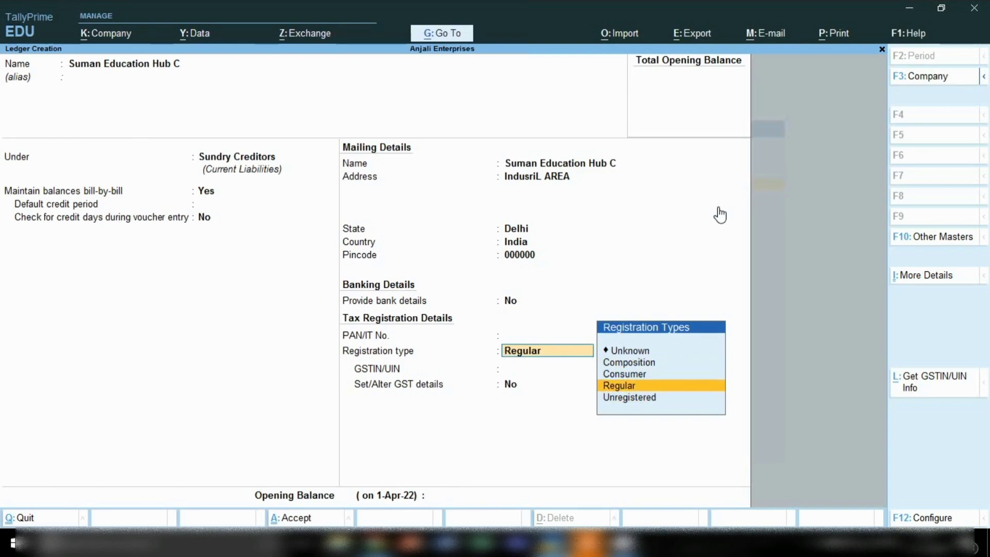
key("Return")
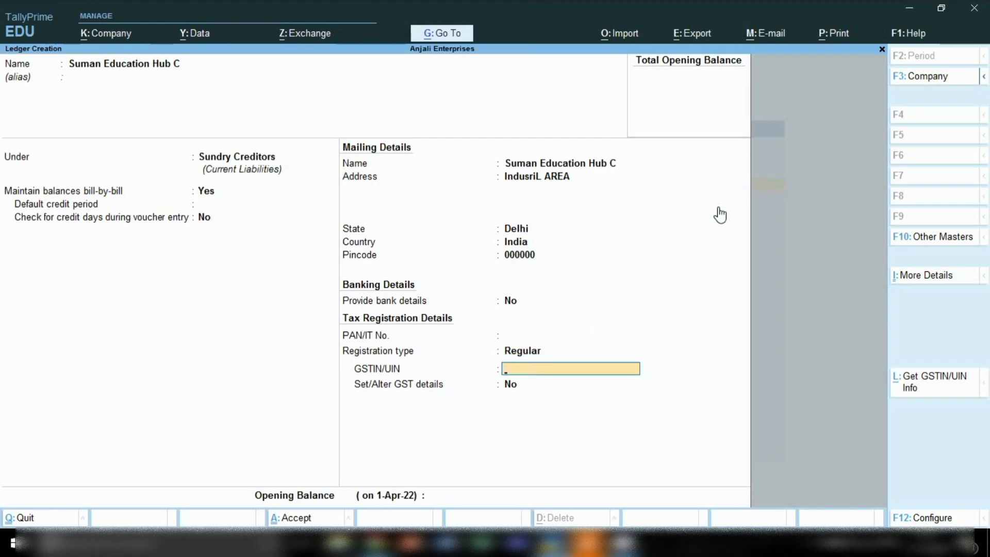
- Enter the creditor's GSTIN, leave GST details unset, and reach the Accept prompt
type("07AARFV1129N1ZL")
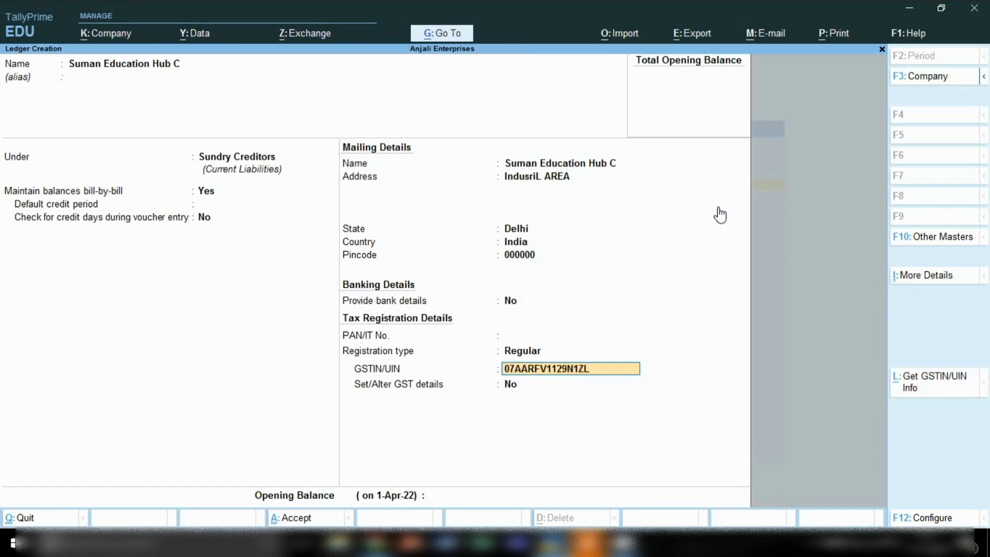
key("Return")
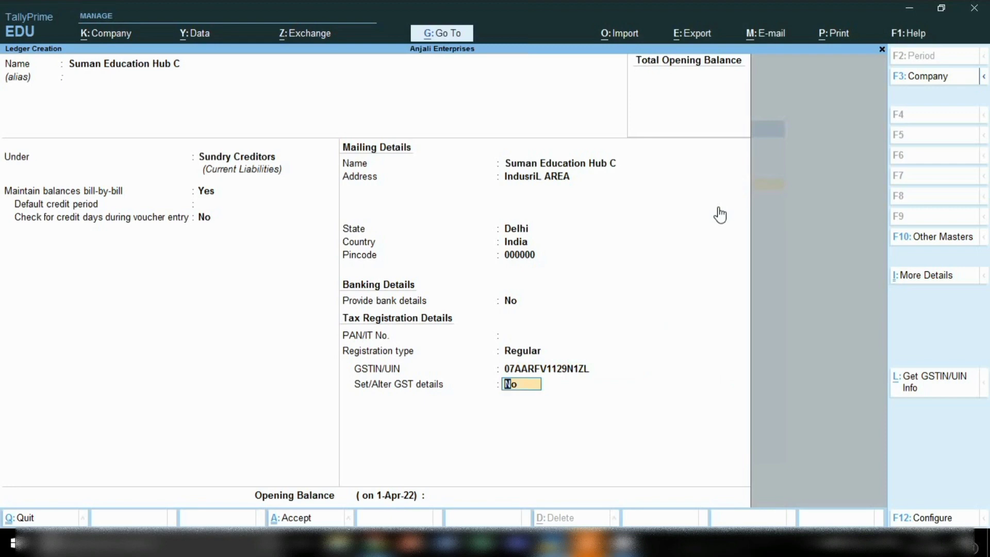
key("Return")
key("Return")
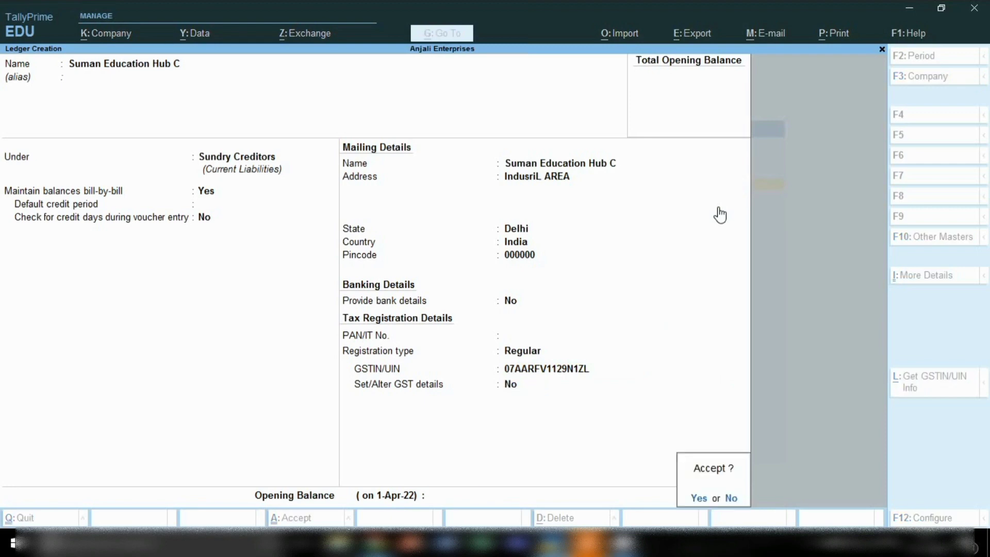
key("Return")
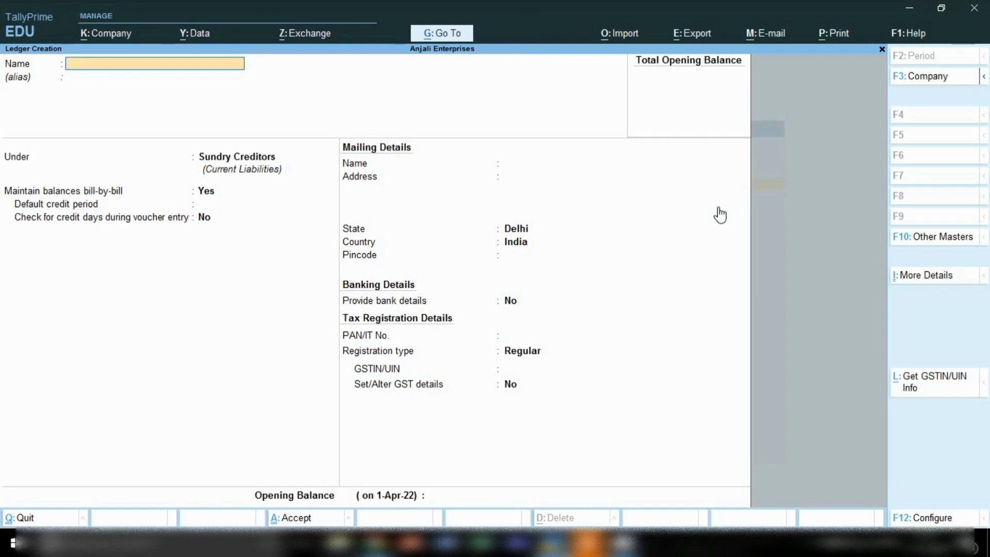
- Name the ledger 'Shiv Trading Co' under Sundry Creditors with bill-by-bill balances on
type("Shi")
key("BackSpace")
type("hiv trd")
key("BackSpace")
type("ading Co")
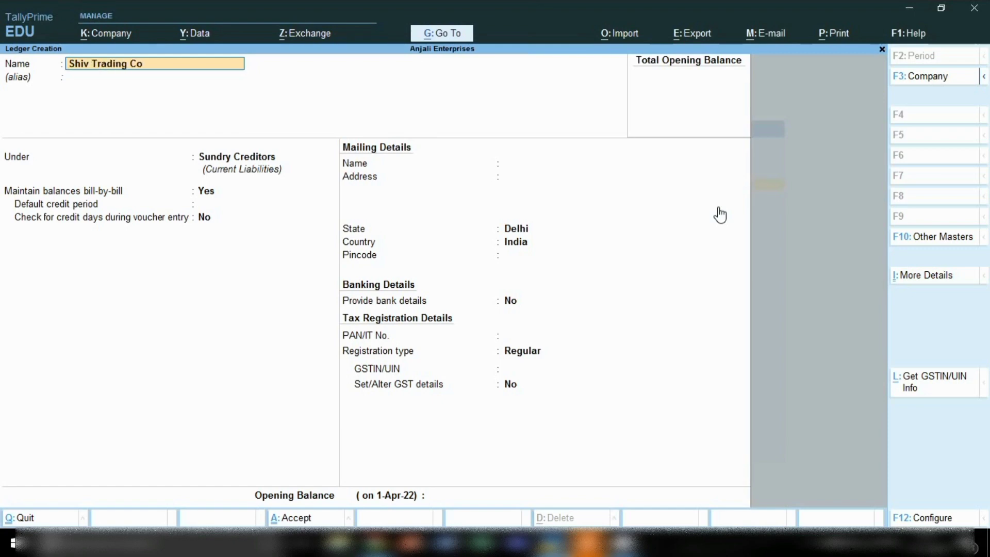
key("Return")
key("Return")
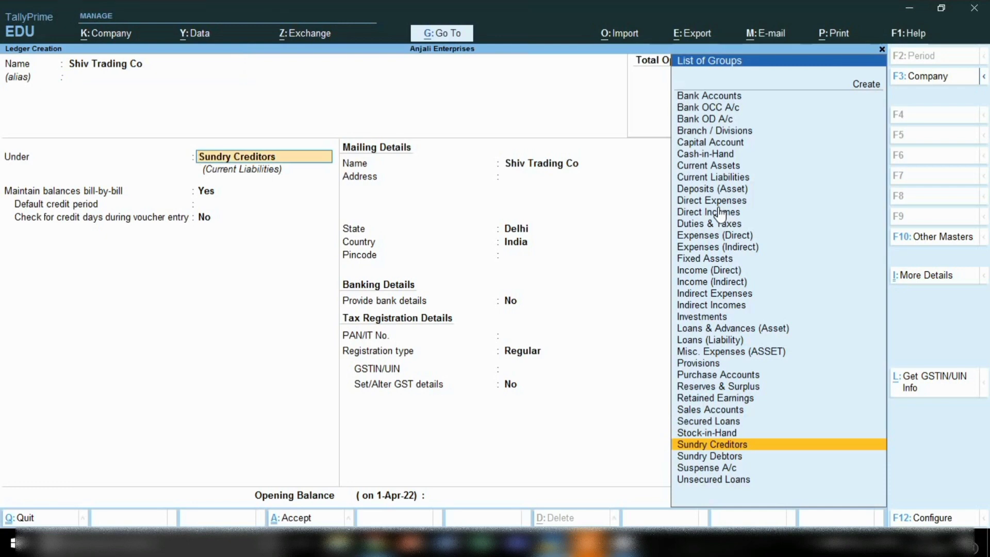
key("Return")
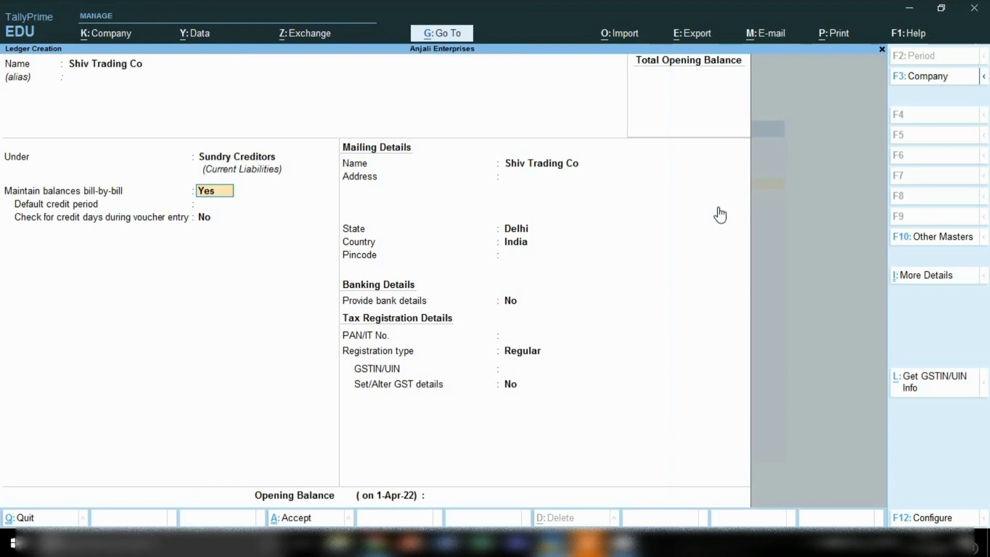
key("Return")
- Enter the address 'Industiral Area', 'New Delhi' on two lines
key("Return")
key("Return")
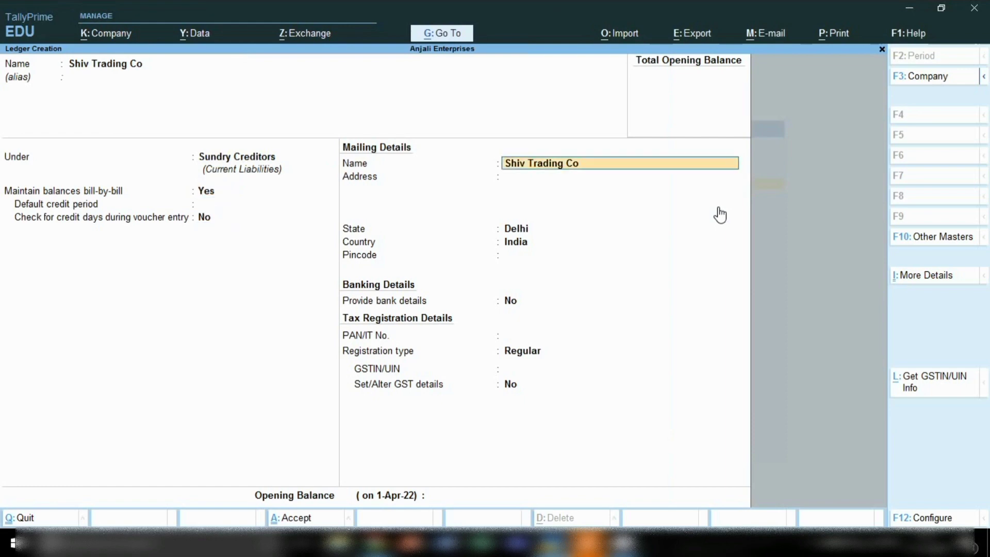
key("Return")
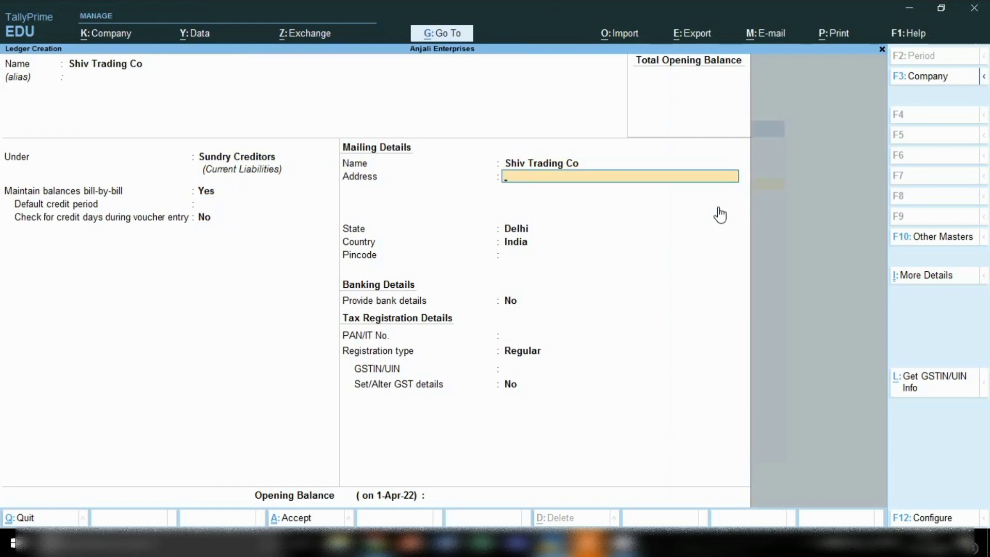
type("Id")
type(" illa")
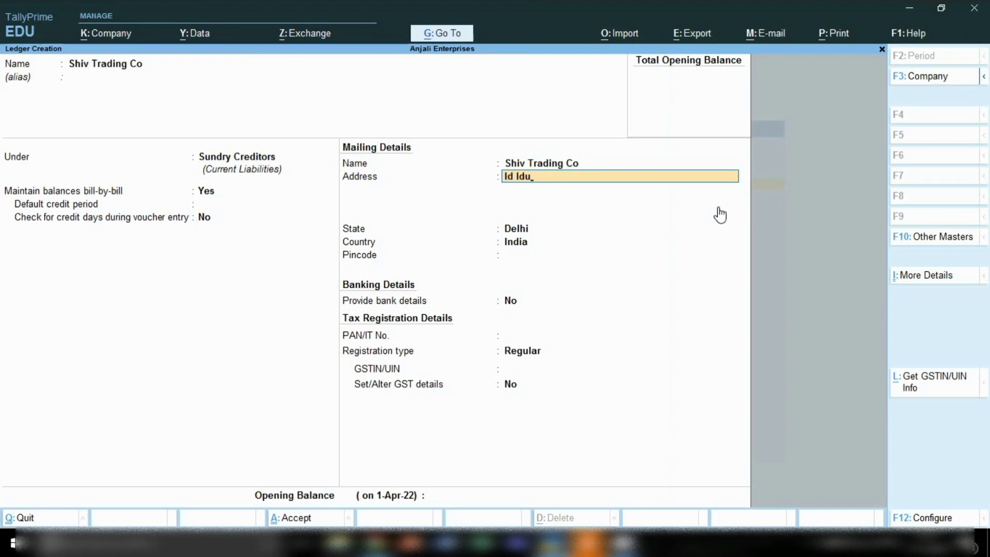
key("BackSpace")
key("BackSpace")
key("BackSpace")
key("BackSpace")
type("Industiral Area")
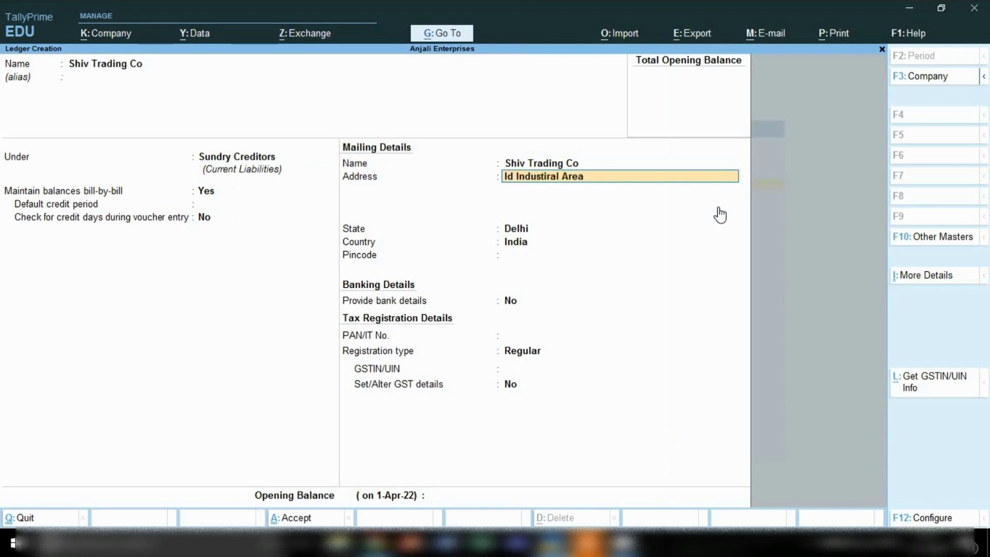
key("Return")
type("New")
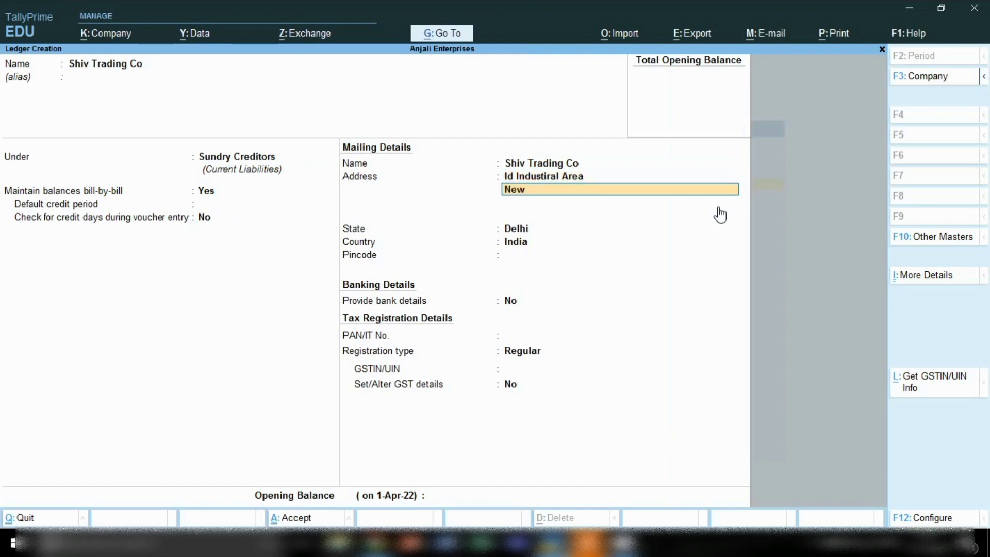
type(" Delhi")
key("Return")
key("Return")
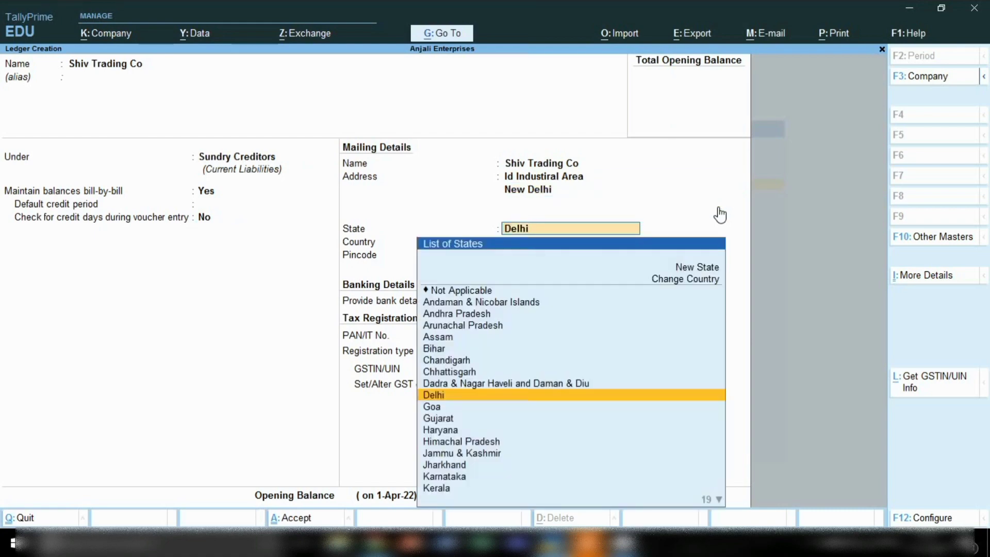
- Set state Maharashtra, leave pincode, bank details and GSTIN blank, keeping Regular registration
type("M")
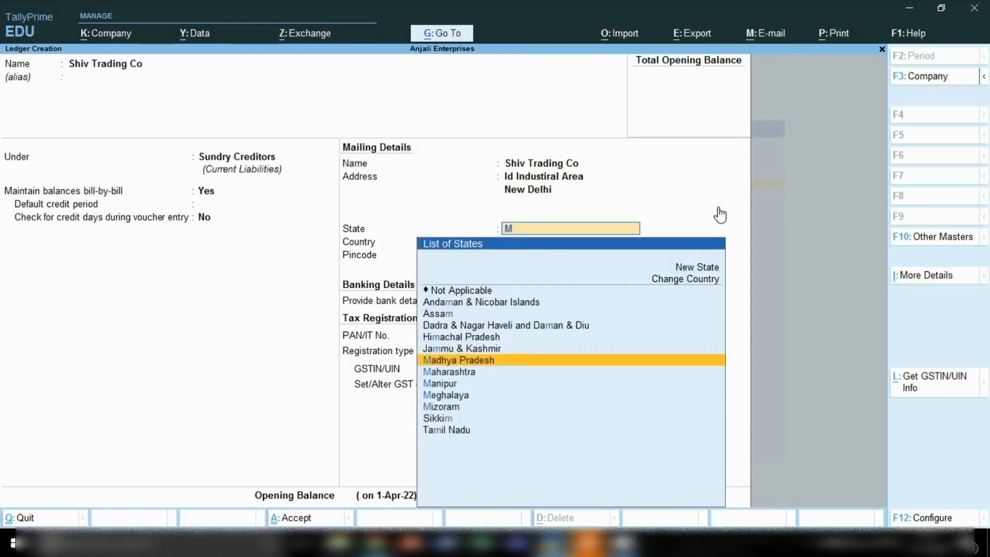
key("Down")
key("Return")
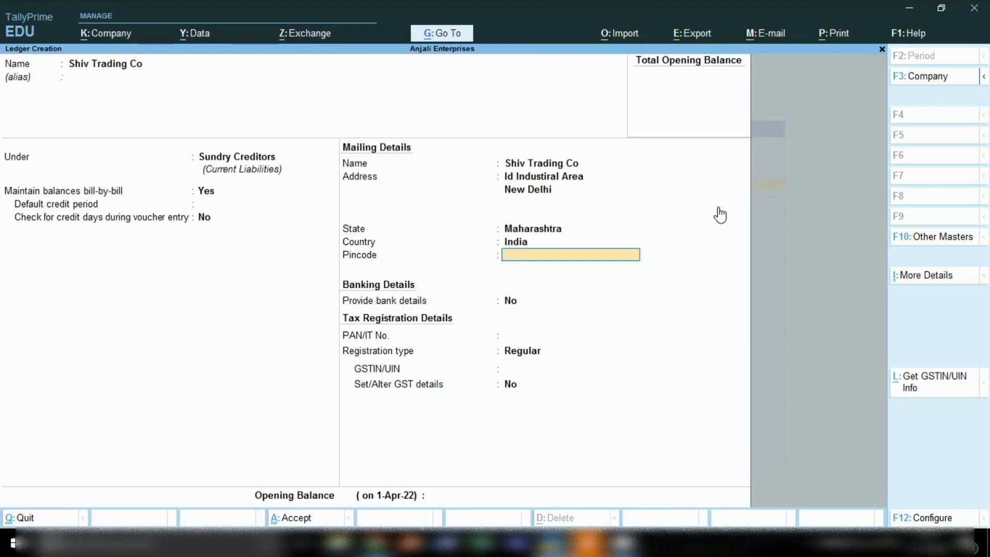
key("Return")
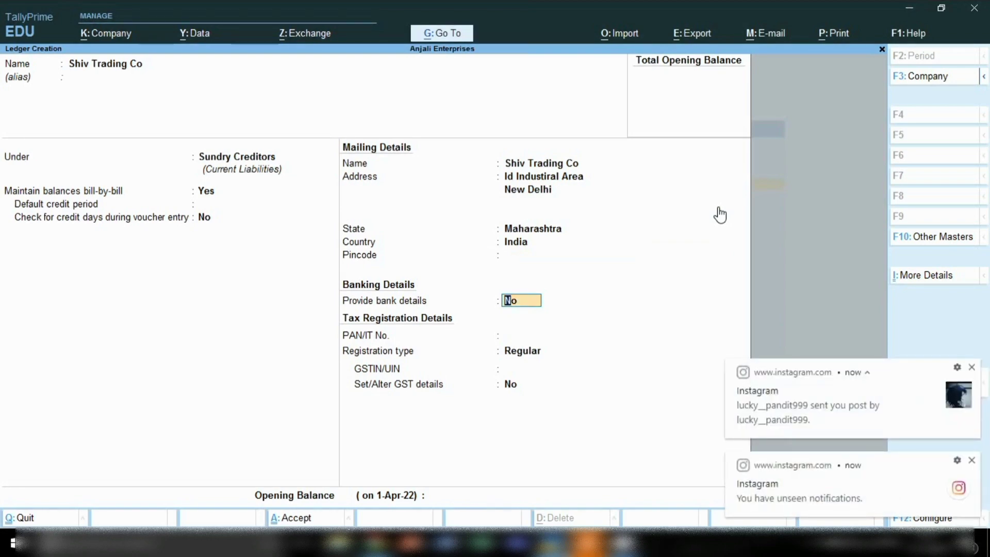
key("Return")
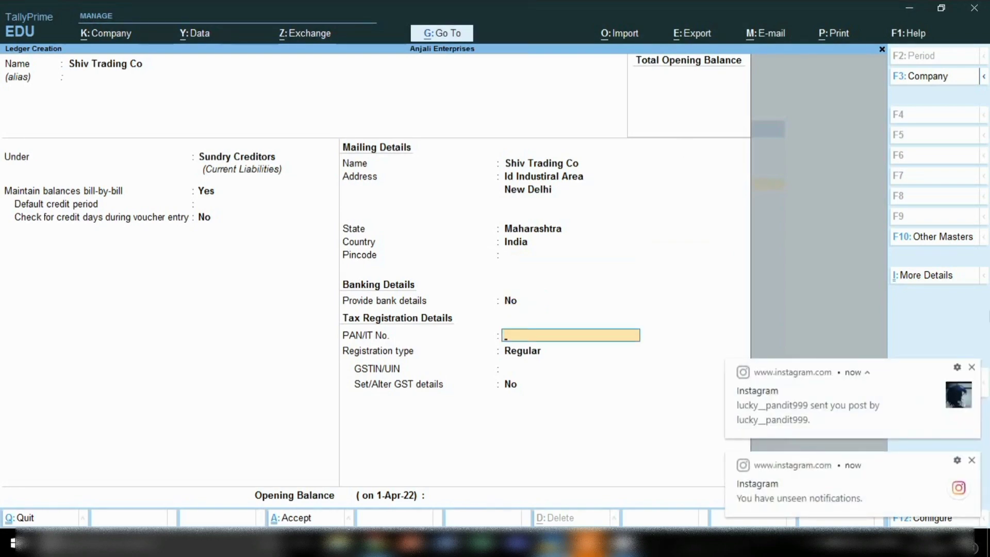
left_click(972, 368)
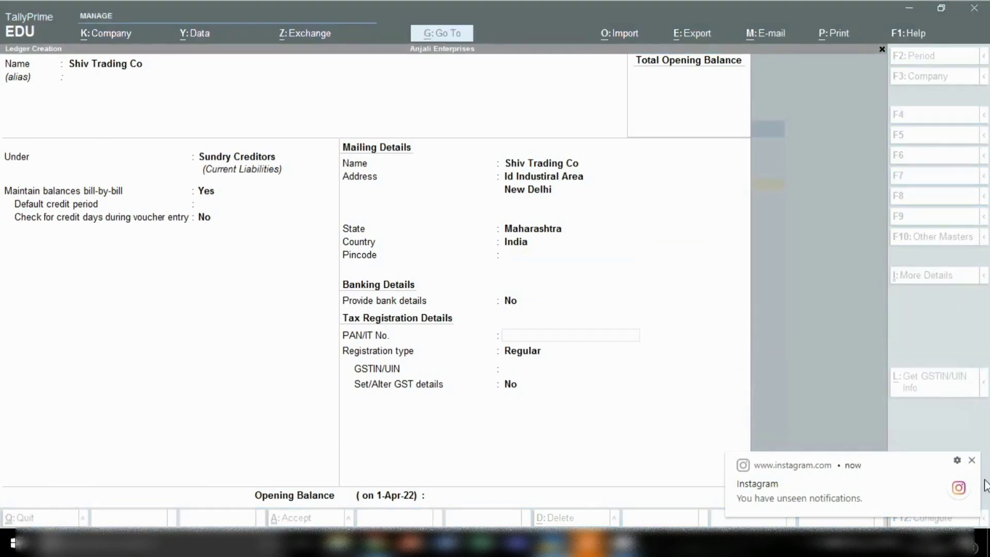
left_click(972, 460)
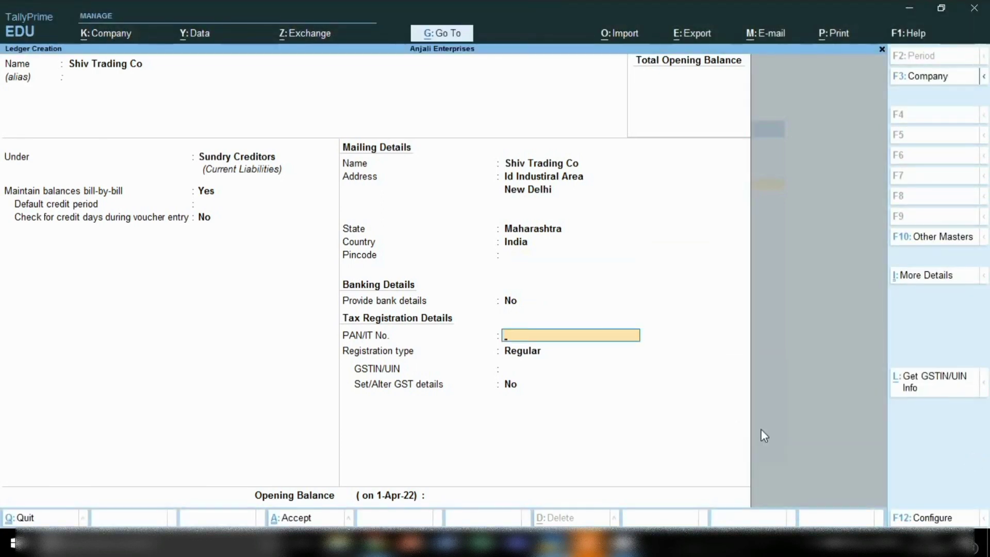
key("Return")
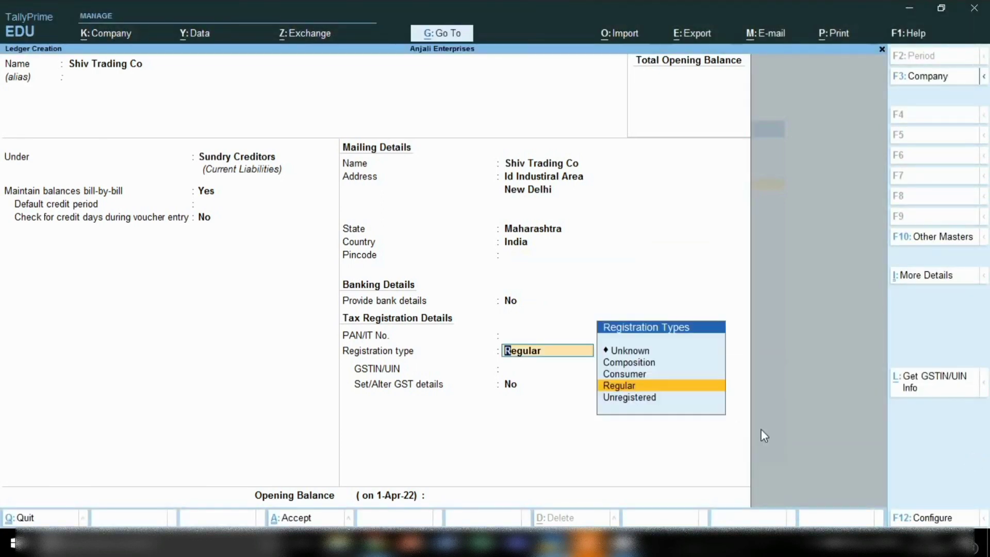
key("Return")
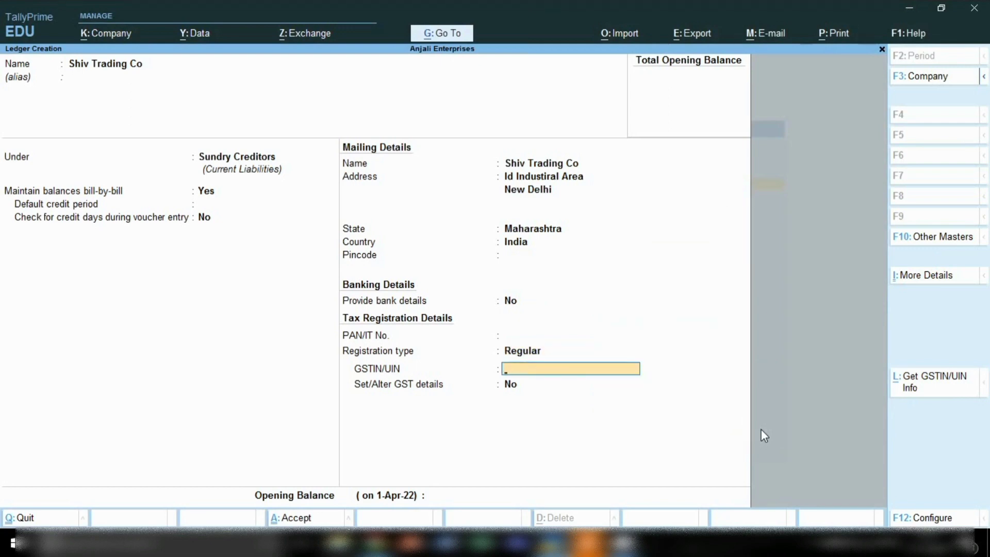
key("Return")
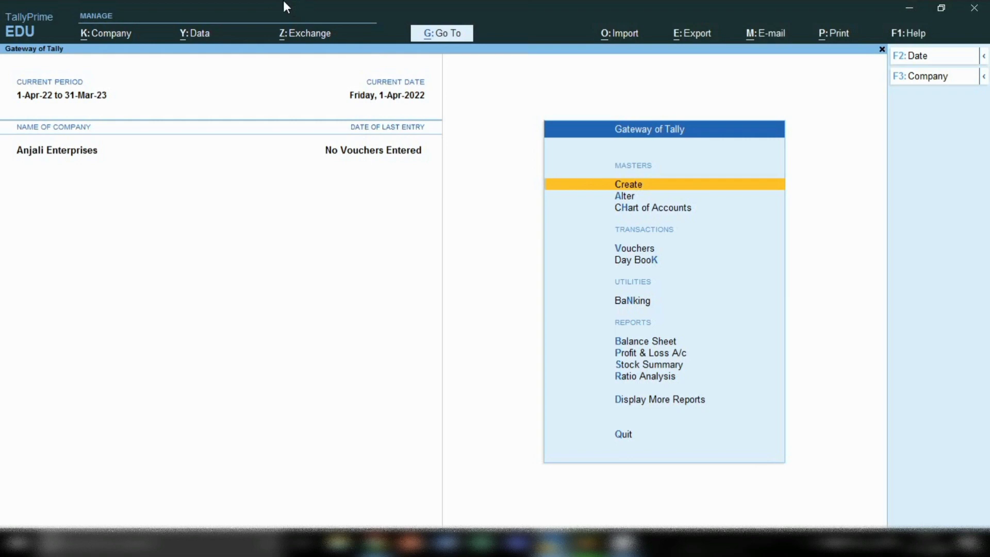
- Start creating a new ledger from Gateway of Tally's Create menu
left_click(585, 186)
key("Down")
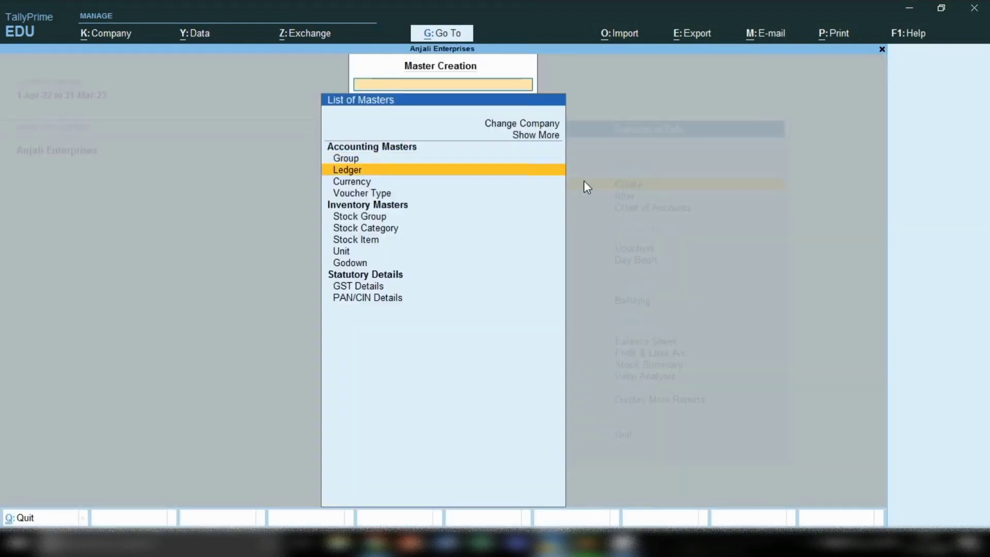
key("Return")
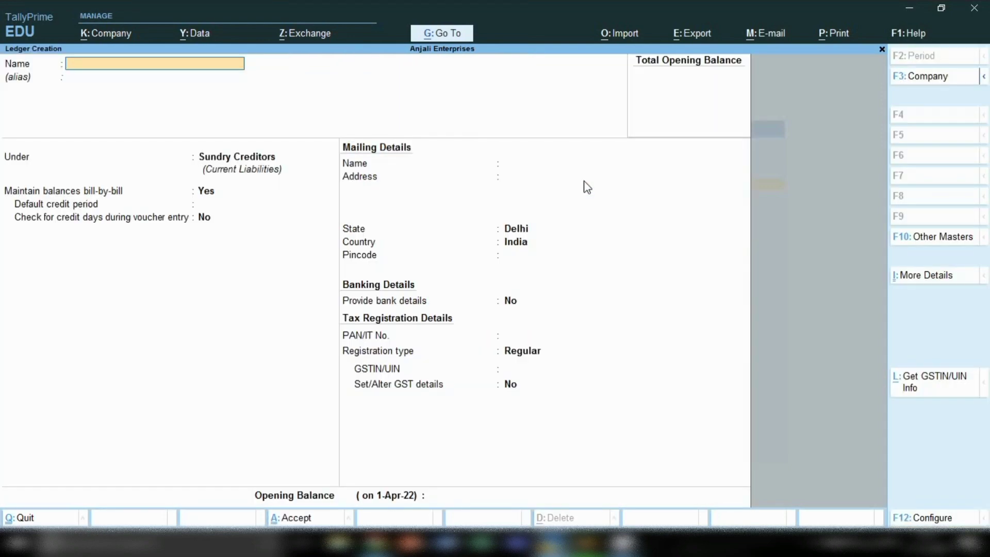
- Name the ledger 'Shivam trading co' and place it under Sundry Debtors
type("Shivam trading co")
key("Return")
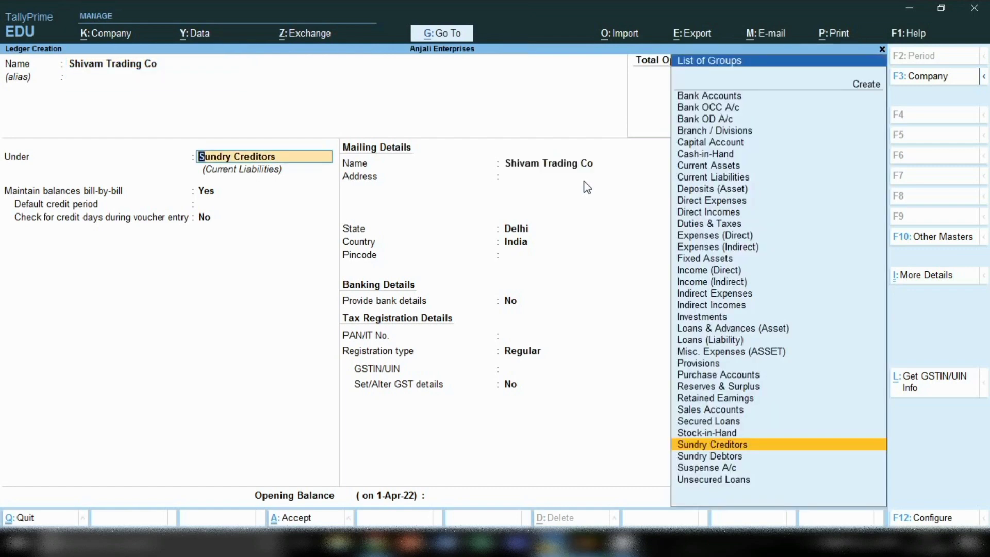
key("Down")
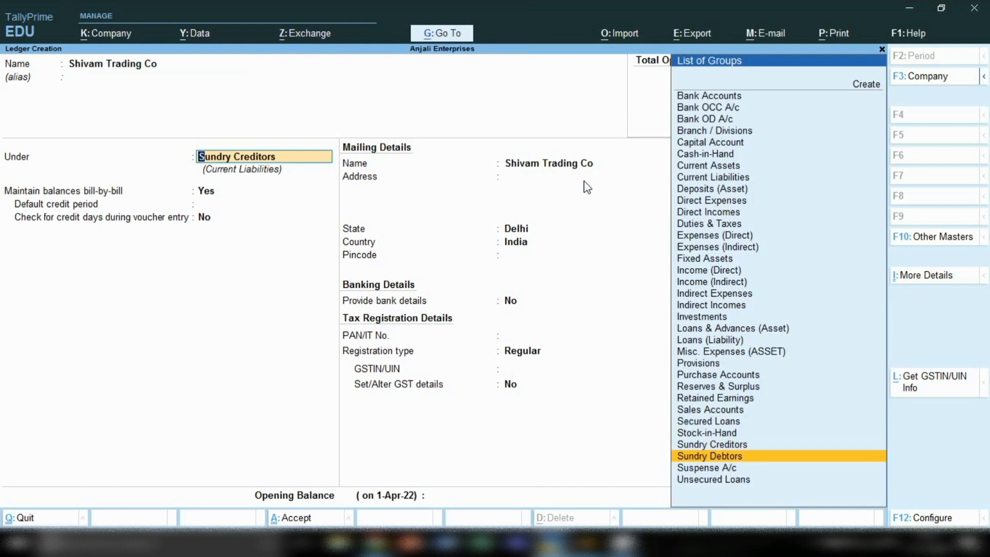
key("Return")
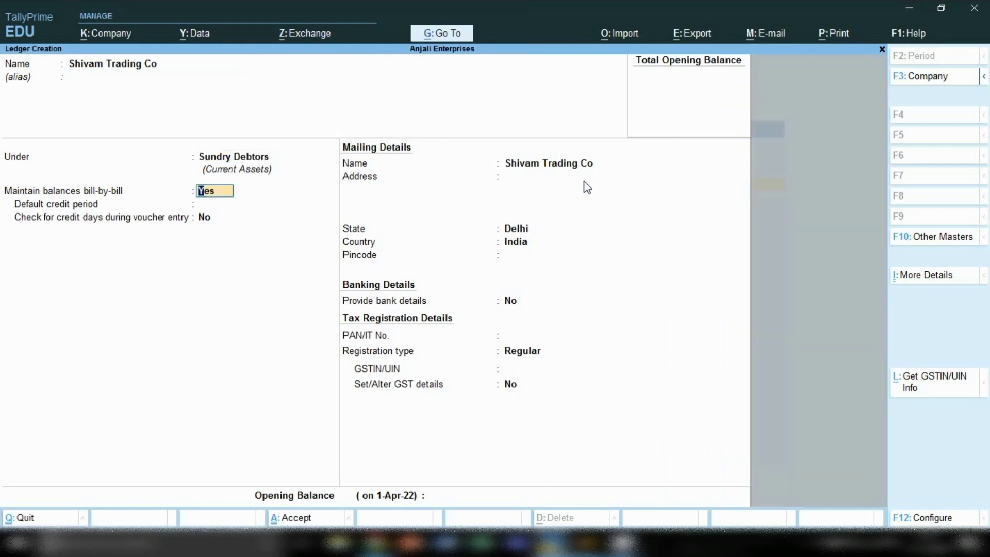
key("Return")
key("Return")
key("Return")
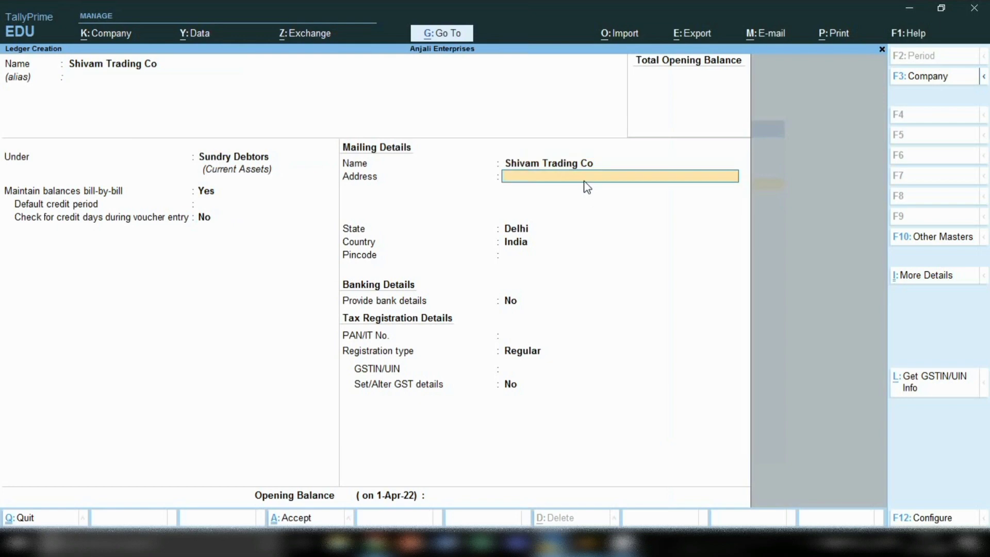
- Enter address 'Indutrial Area', keep state Delhi, leave pincode blank, and skip bank details
type("Indutrial Area")
key("Return")
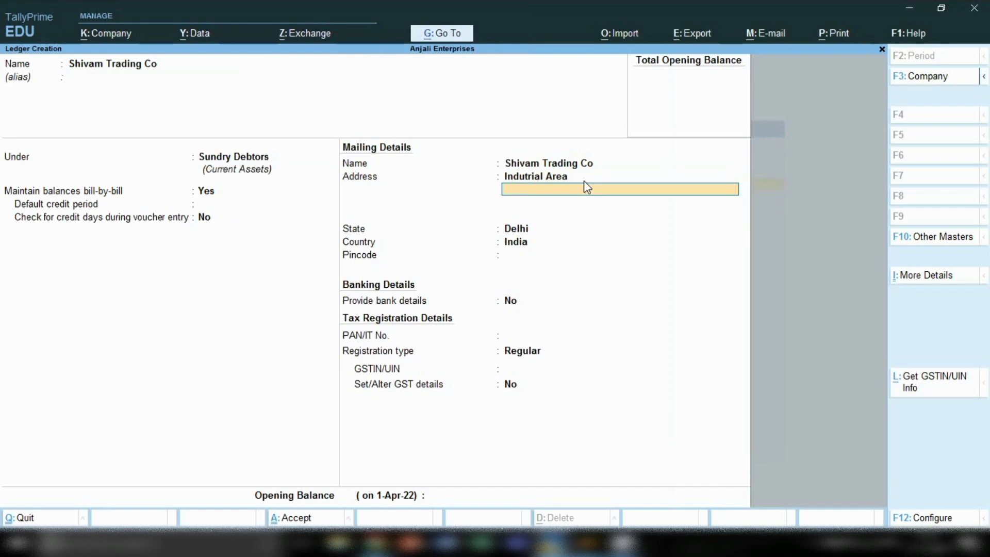
key("Return")
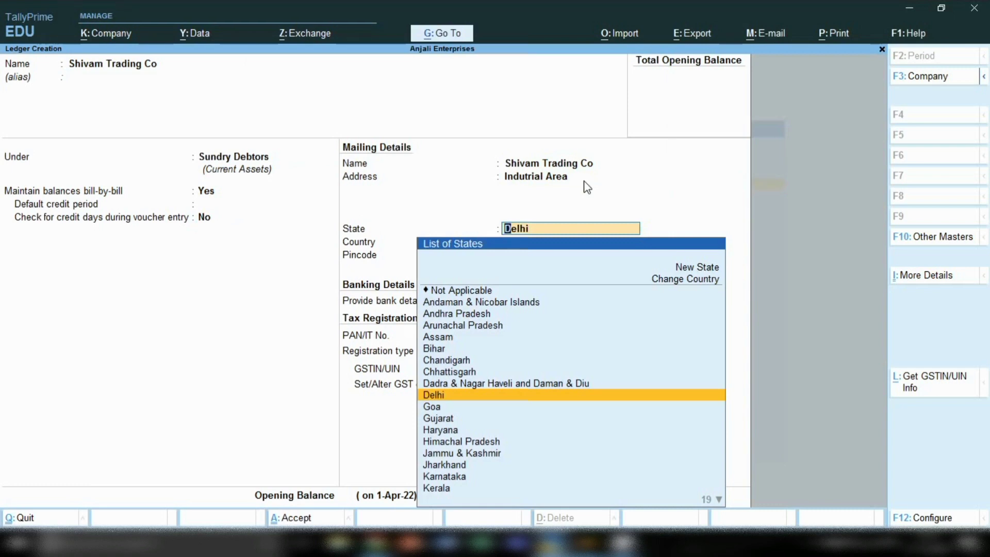
key("Return")
key("Return")
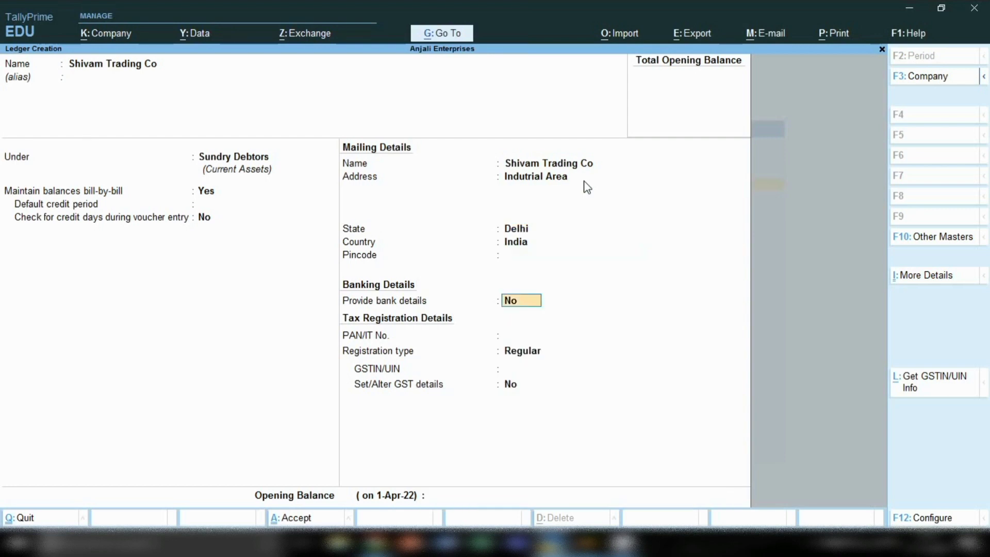
key("Return")
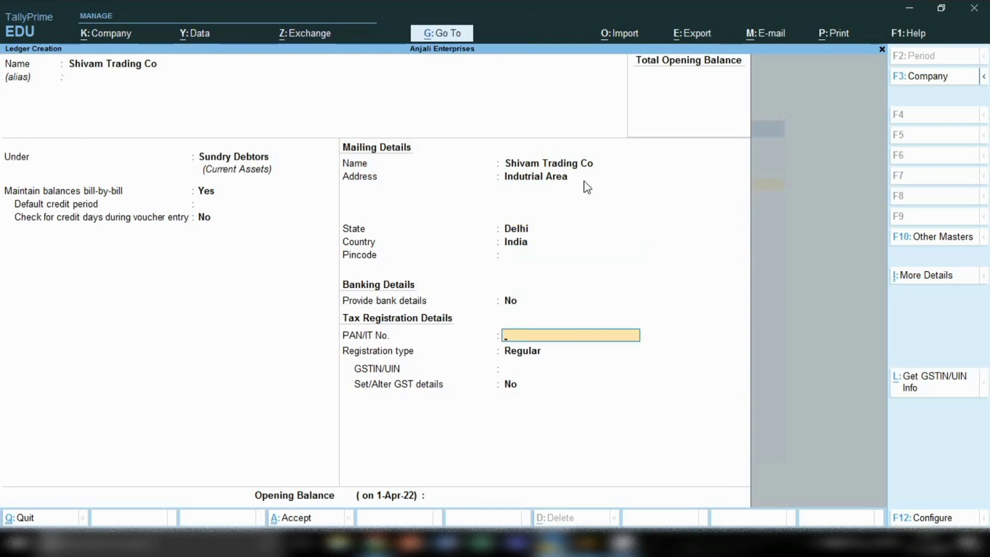
key("Return")
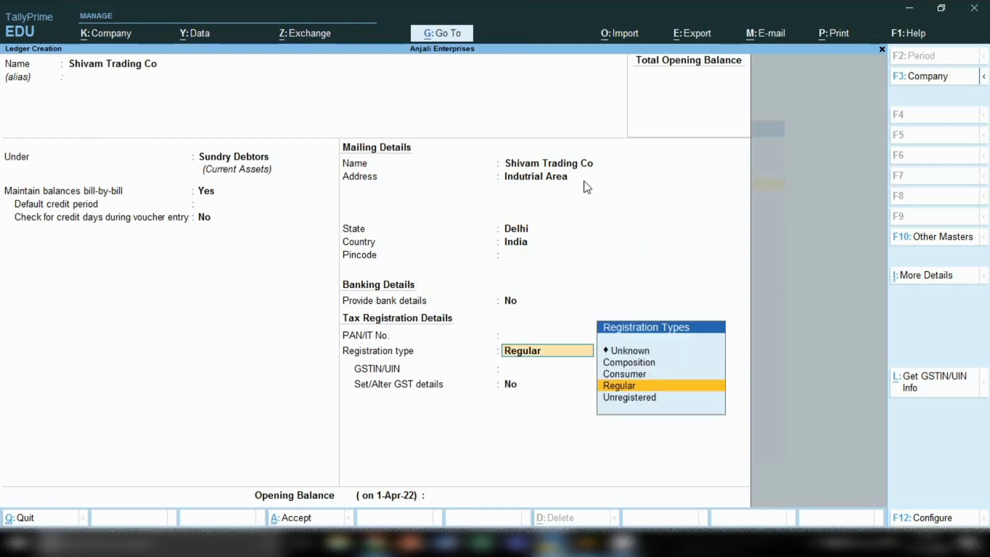
- Keep Regular registration, enter the debtor's GSTIN, and reach the Accept prompt
key("Return")
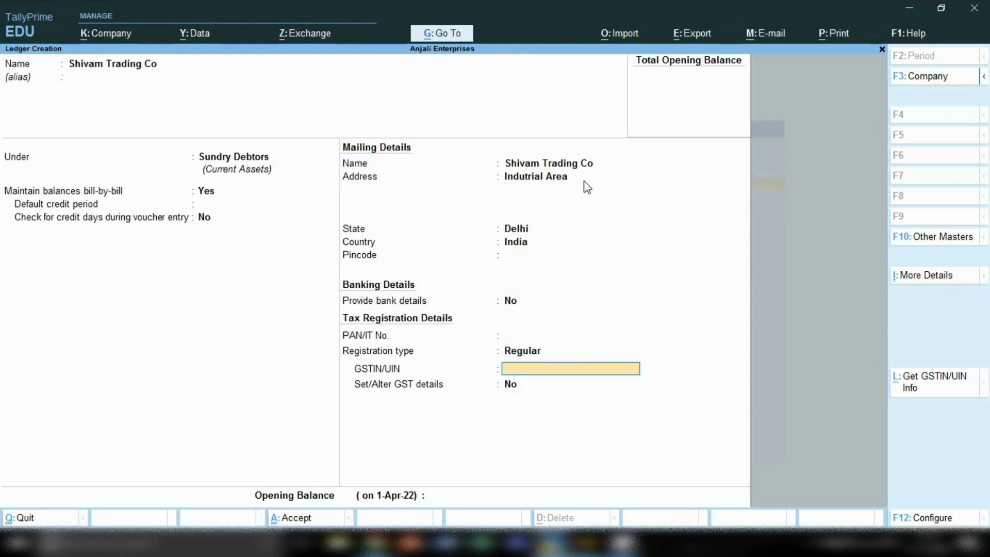
type("07AARFV1129")
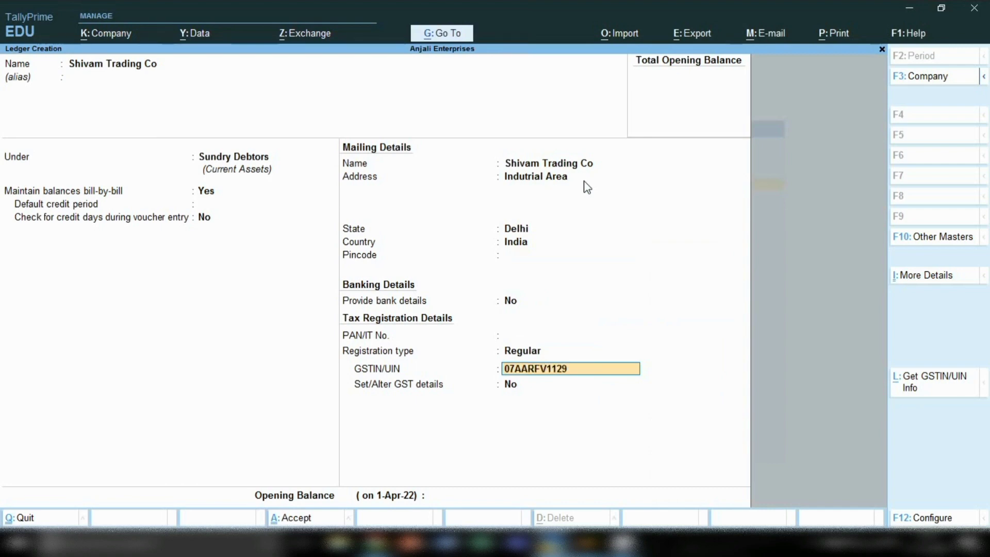
type("N1ZL")
key("Return")
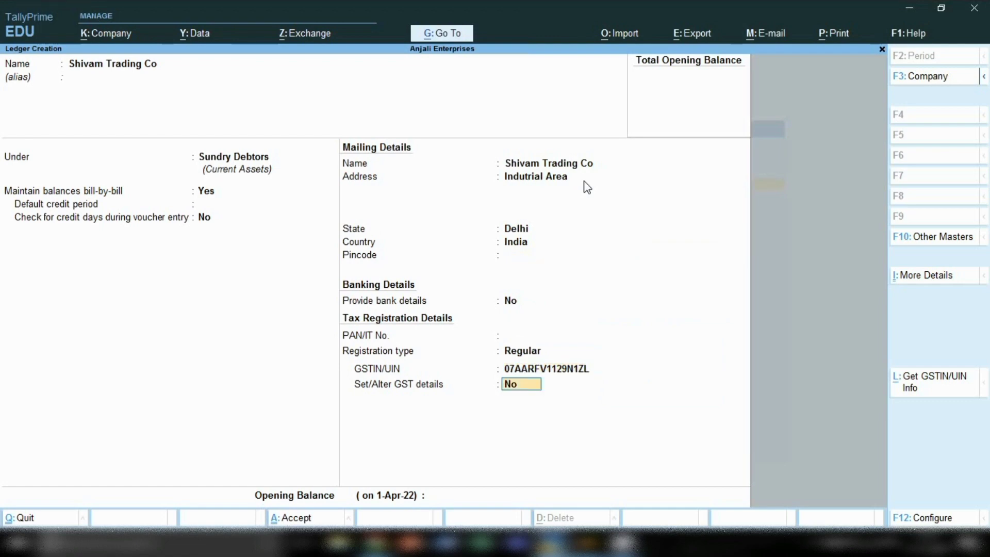
key("Return")
key("Return")
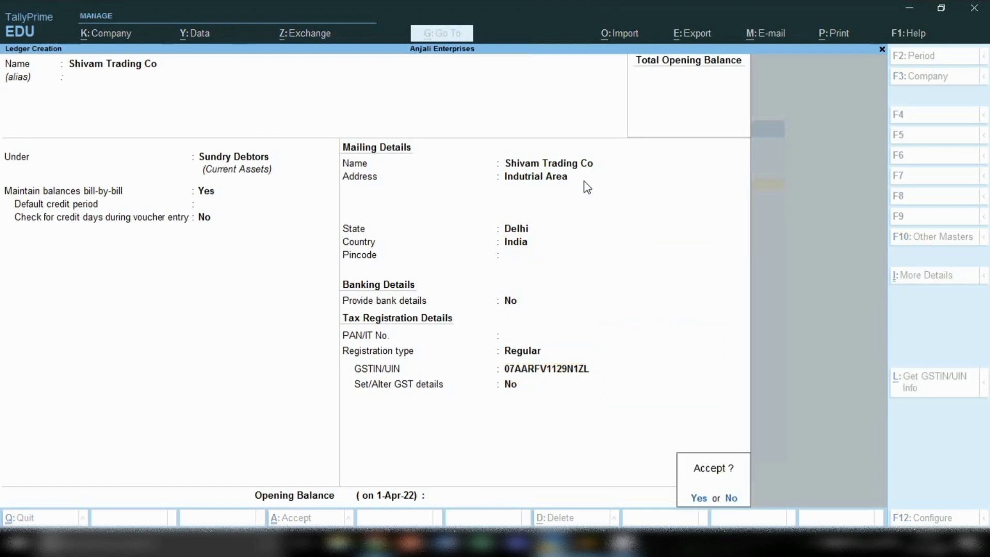
key("Return")
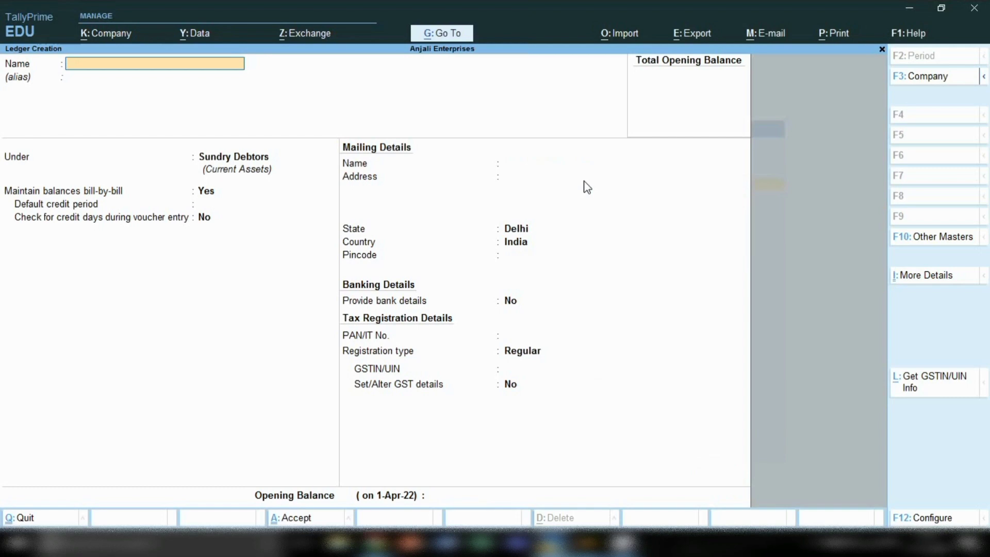
- Name the ledger 'Natraj Enteprises' under Sundry Debtors with bill-by-bill balances on
type("Natraj Enteprises")
key("Return")
key("Return")
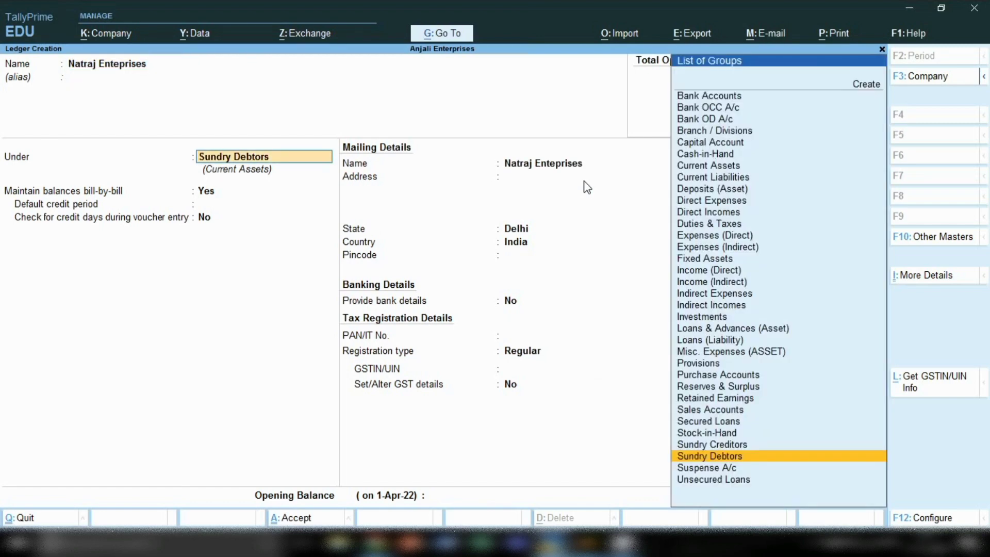
key("Return")
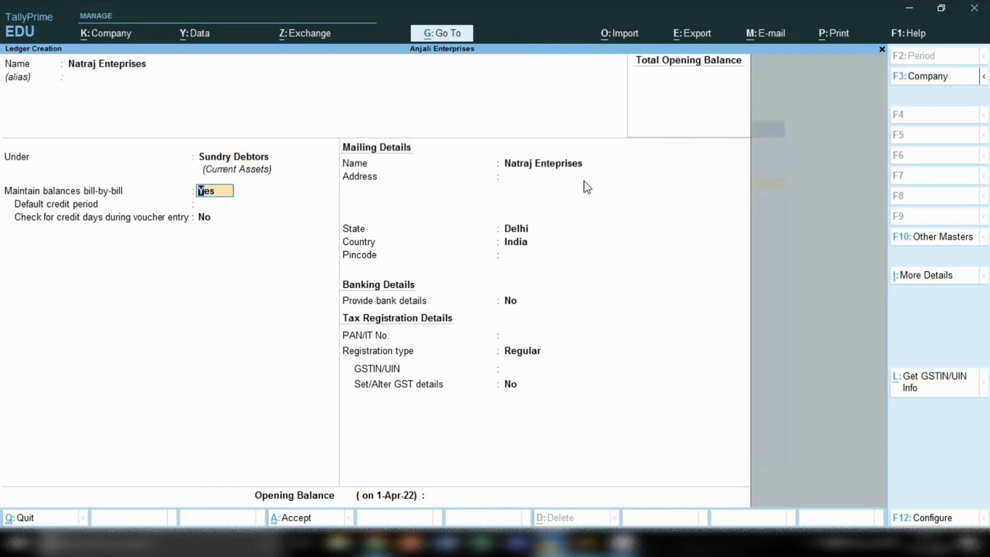
key("Return")
key("Return")
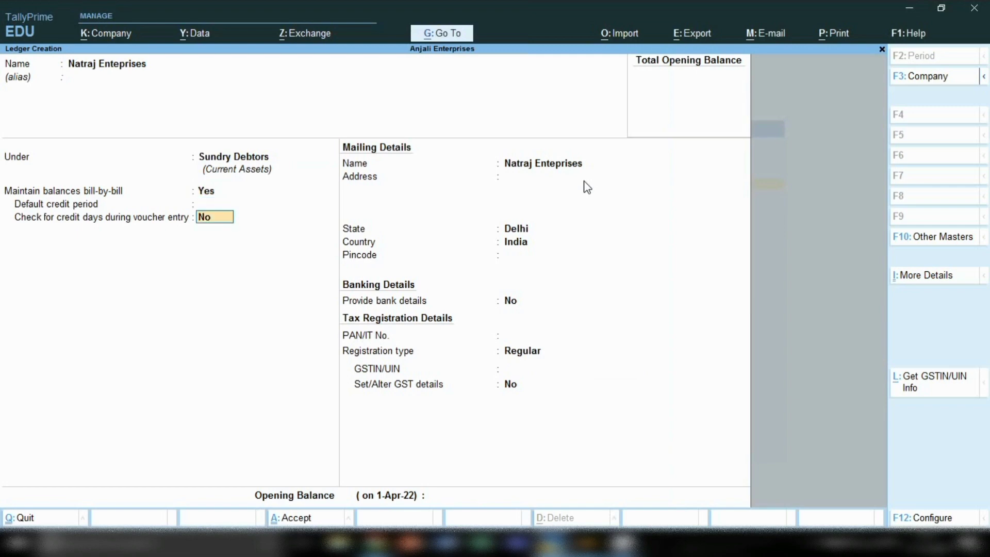
key("Return")
- Enter the address 'Maharasta'
key("Return")
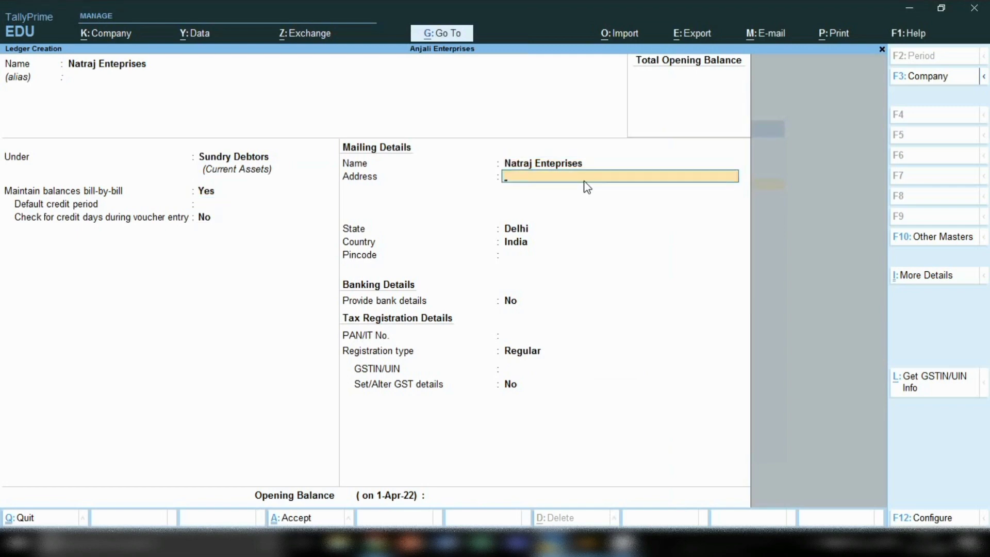
type("Maharasta")
key("Return")
key("Return")
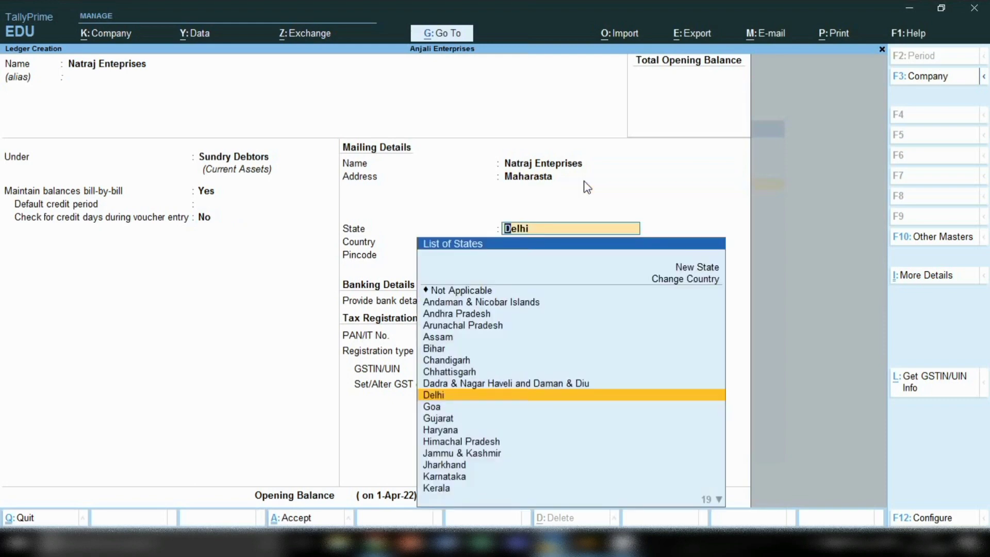
- Set state Maharashtra, keep Regular registration, leave pincode and GSTIN blank, and reach Accept
type("Ma")
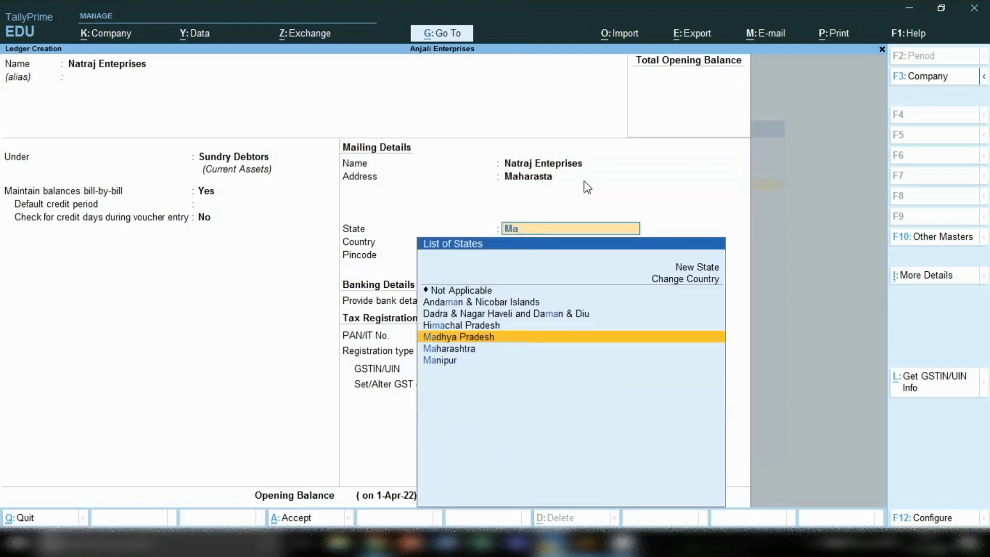
key("Down")
key("Return")
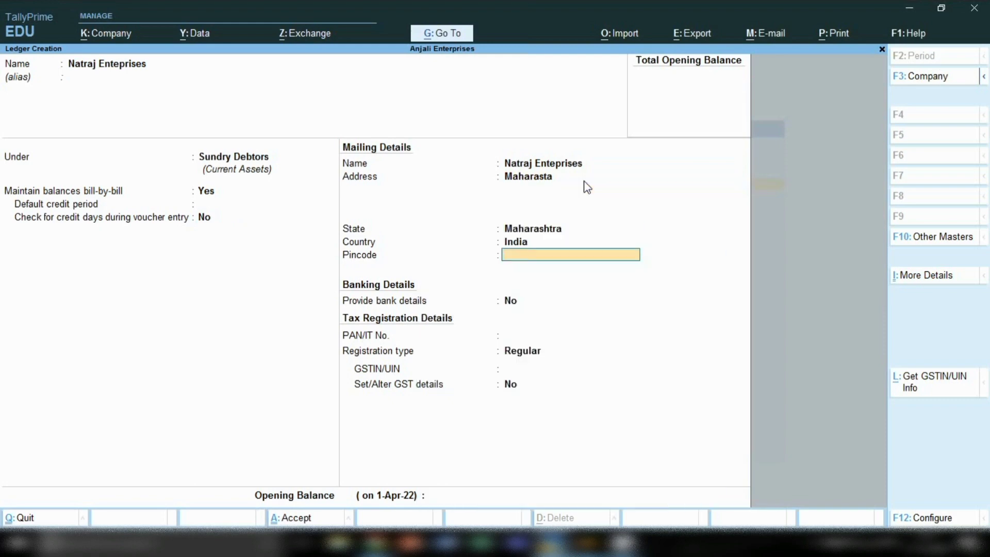
key("Return")
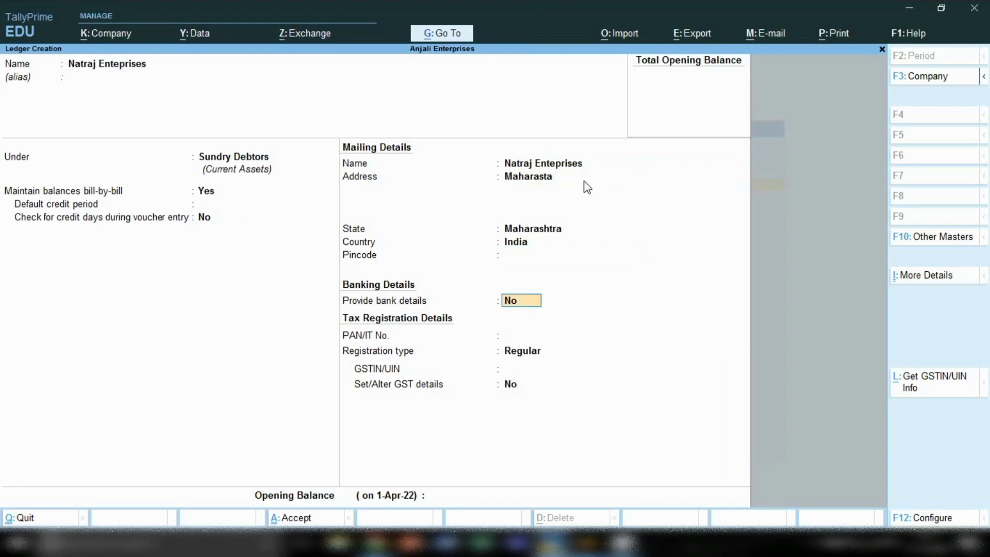
key("Return")
key("Return")
key("Return")
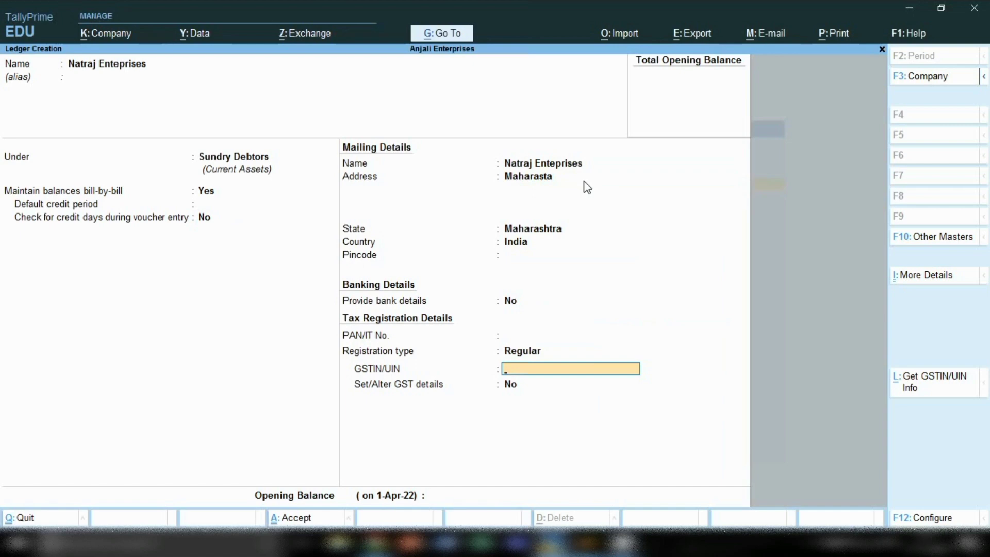
key("Return")
key("Return")
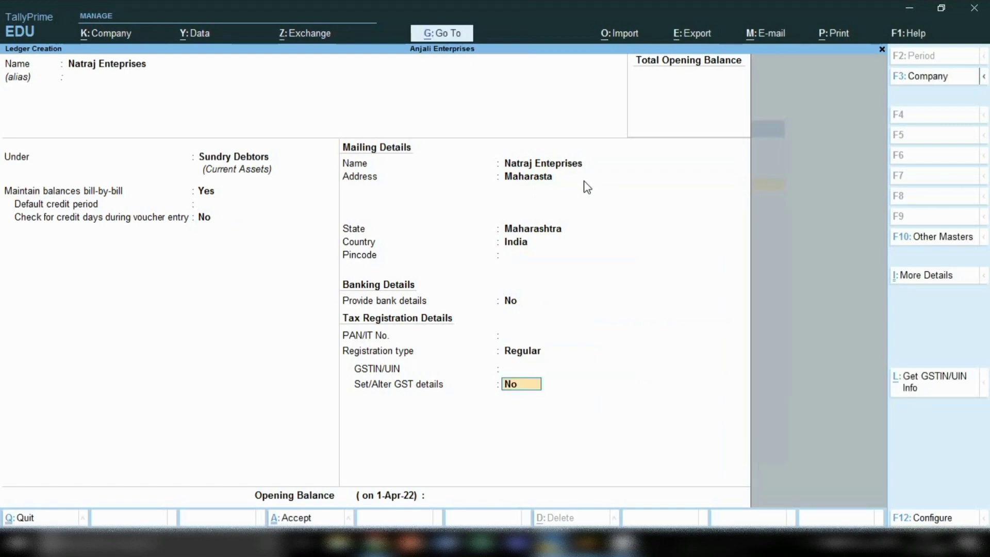
key("Return")
key("Return")
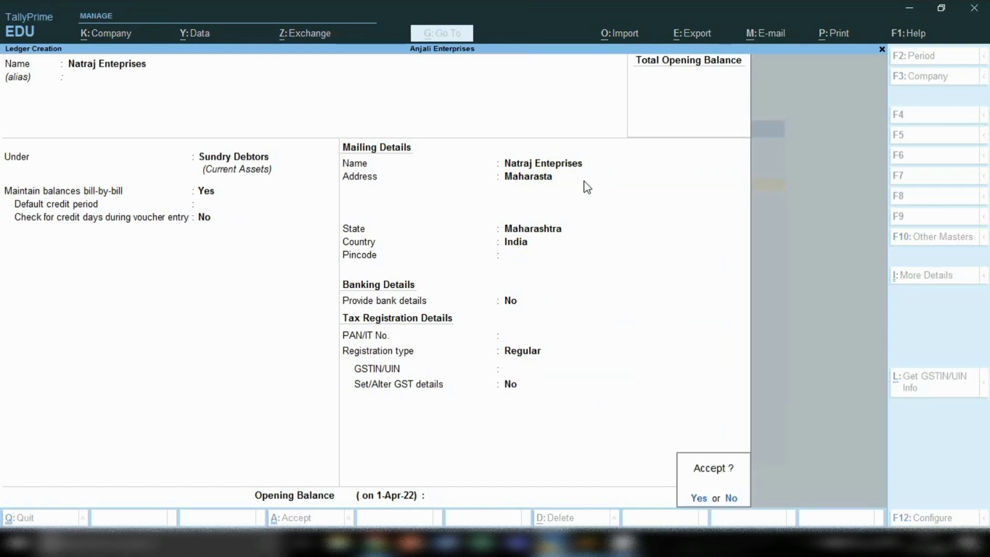
key("Return")
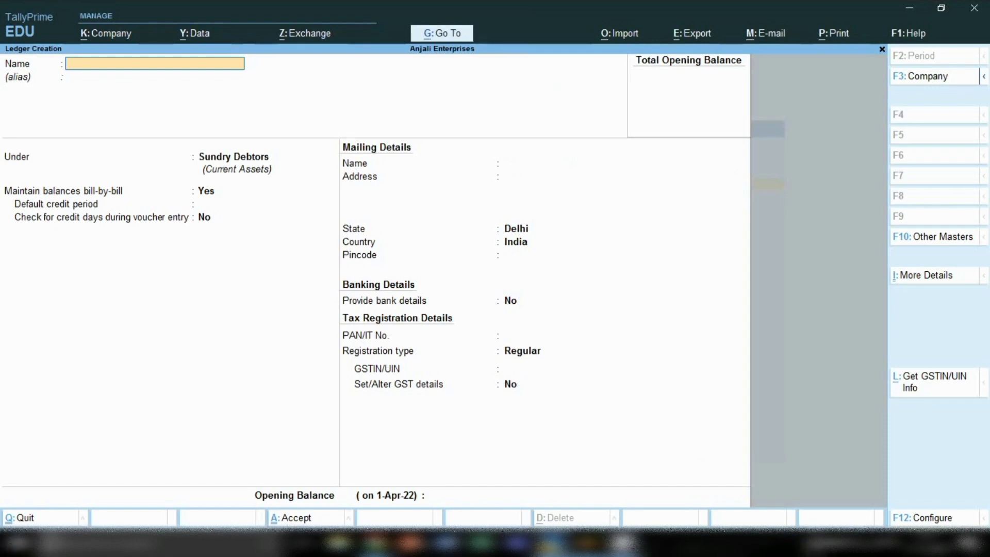
- Confirm Yes at the Accept prompt to save Natraj Enteprises
left_click(814, 544)
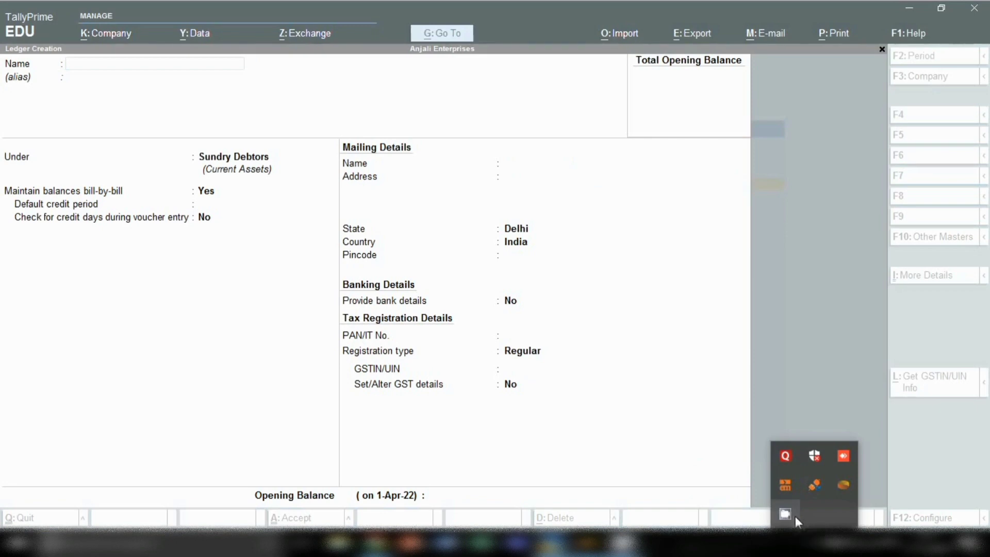
right_click(784, 513)
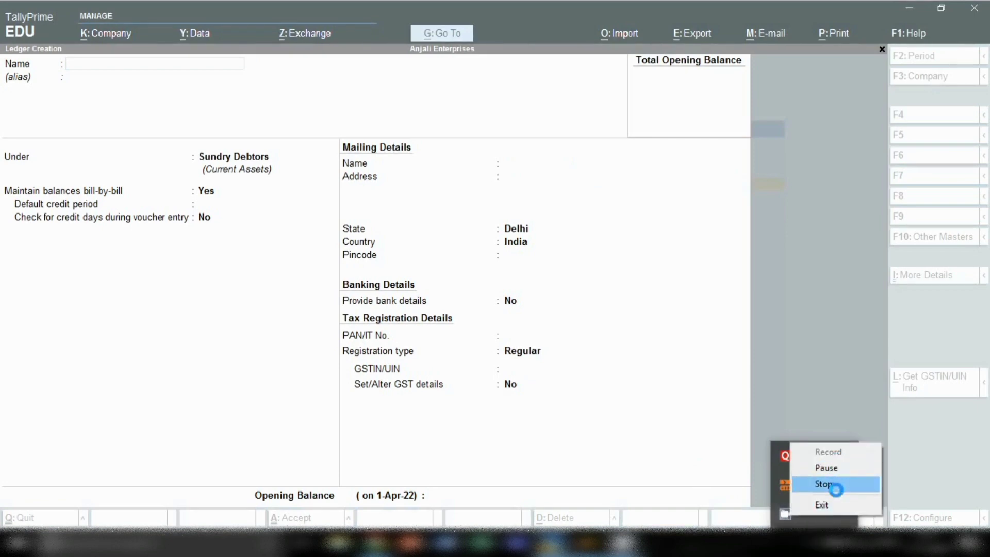